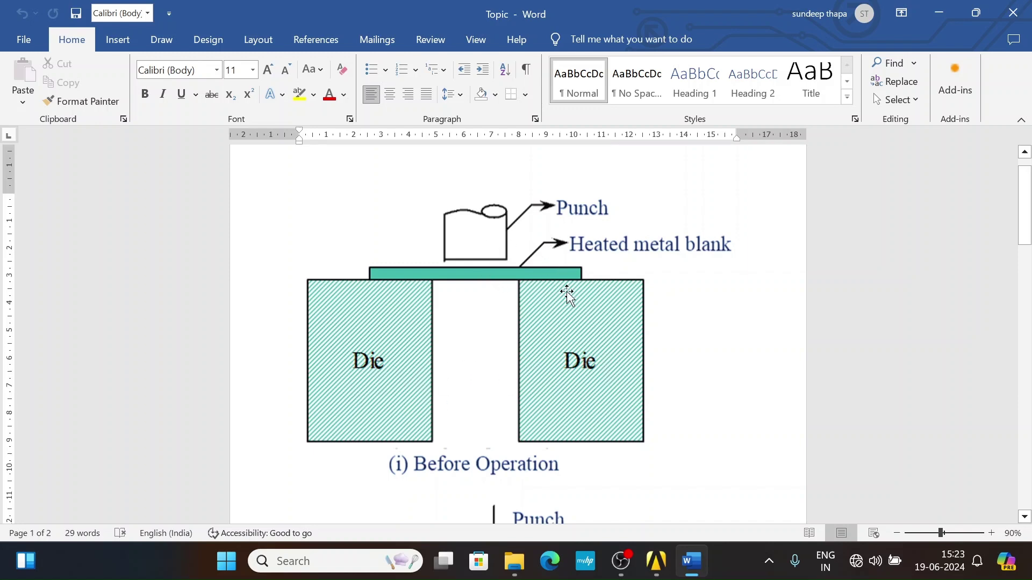
- Scroll past the before- and after-operation diagrams to the seven-item Topic list on page 2
scroll(592, 296, down, 5)
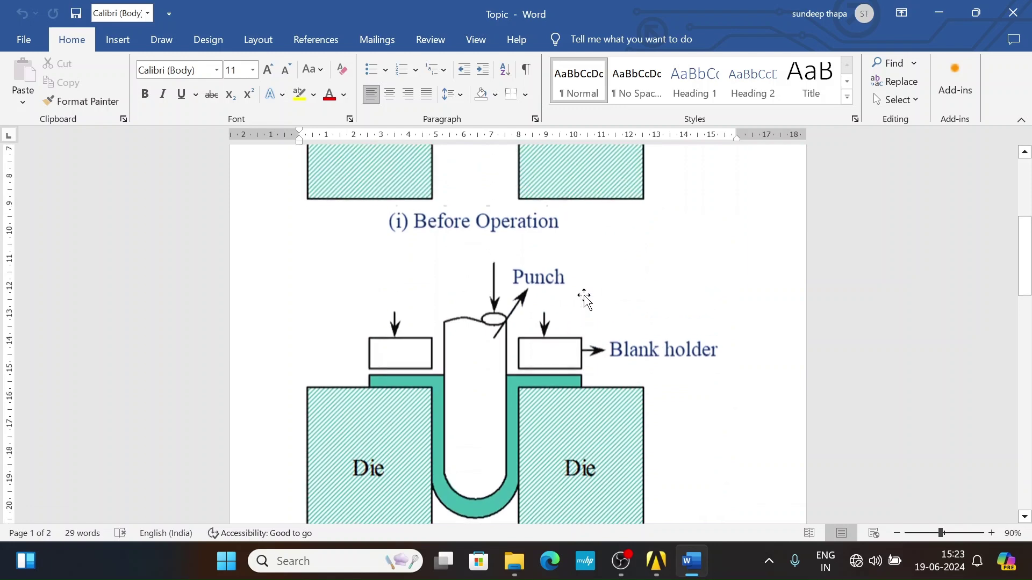
scroll(583, 299, up, 5)
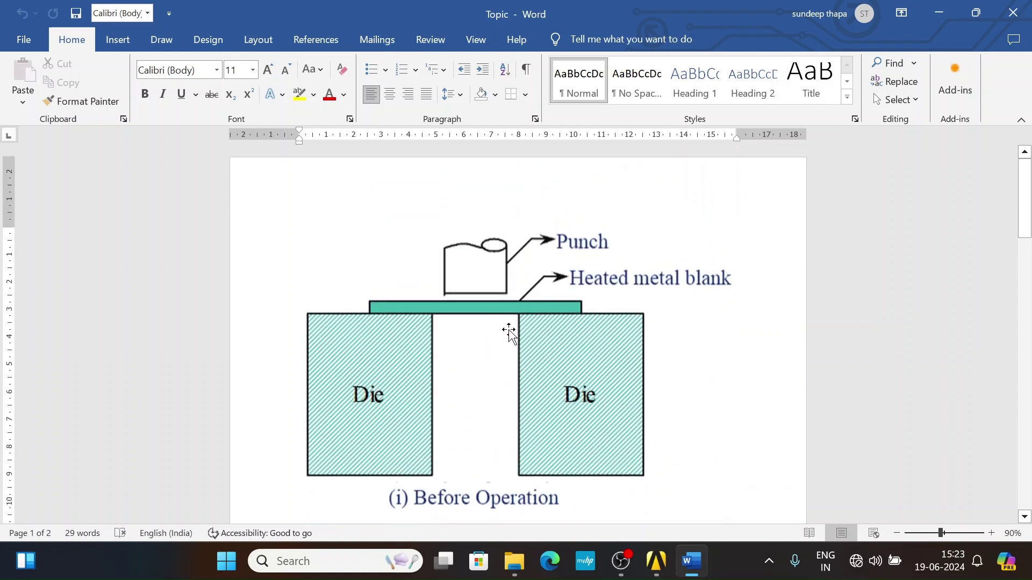
scroll(486, 279, down, 3)
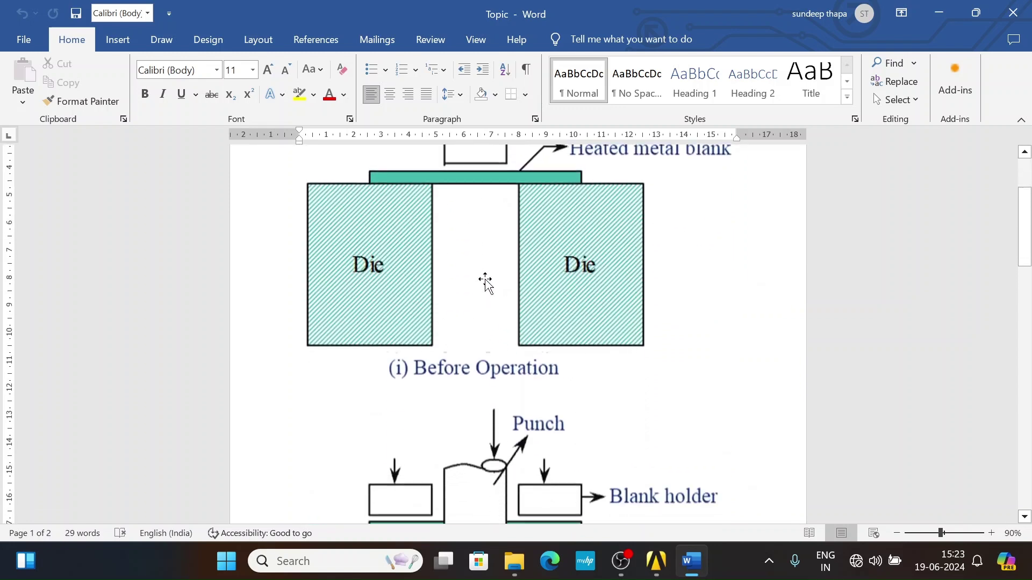
scroll(485, 280, down, 4)
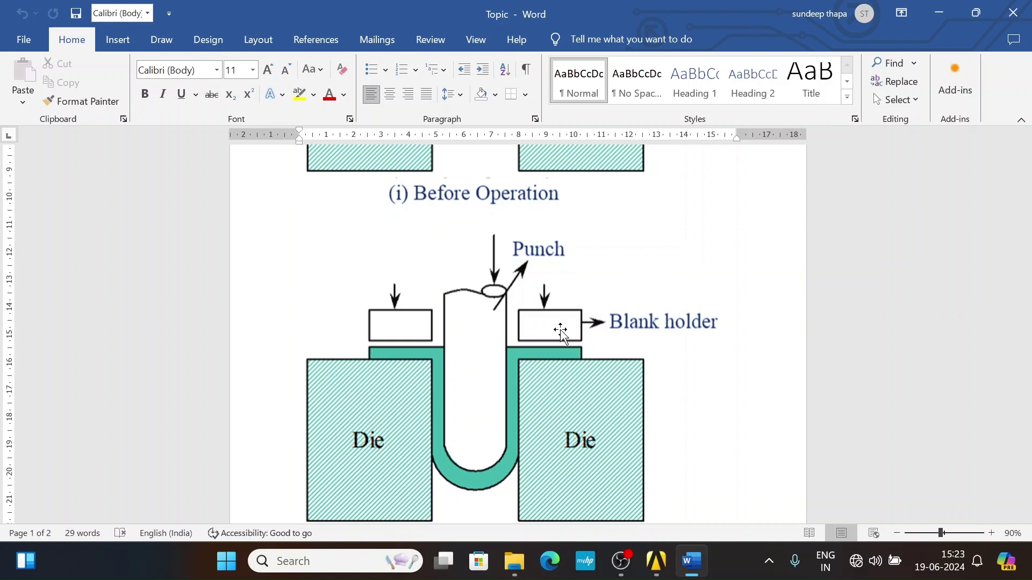
scroll(564, 418, up, 5)
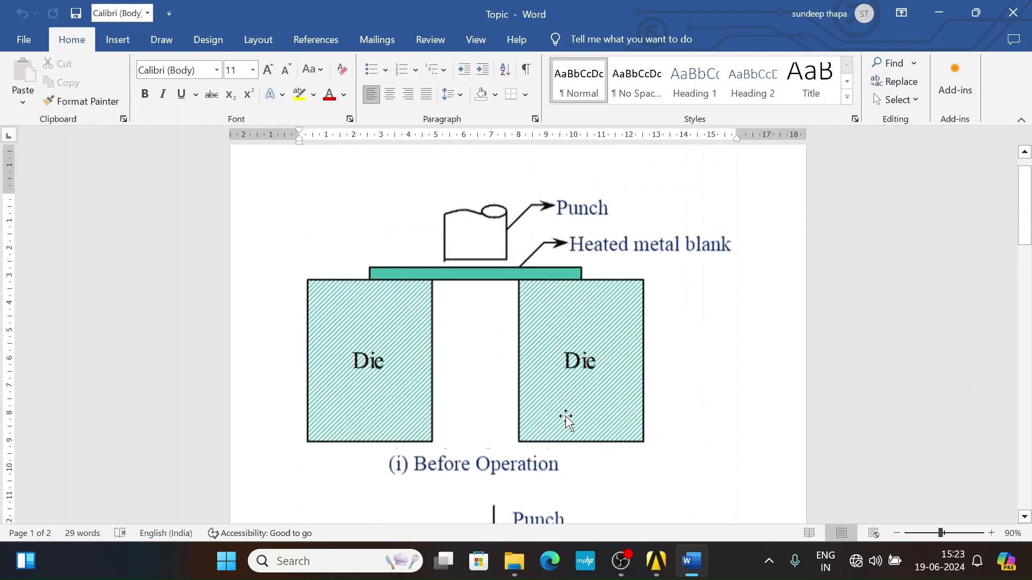
scroll(566, 418, down, 5)
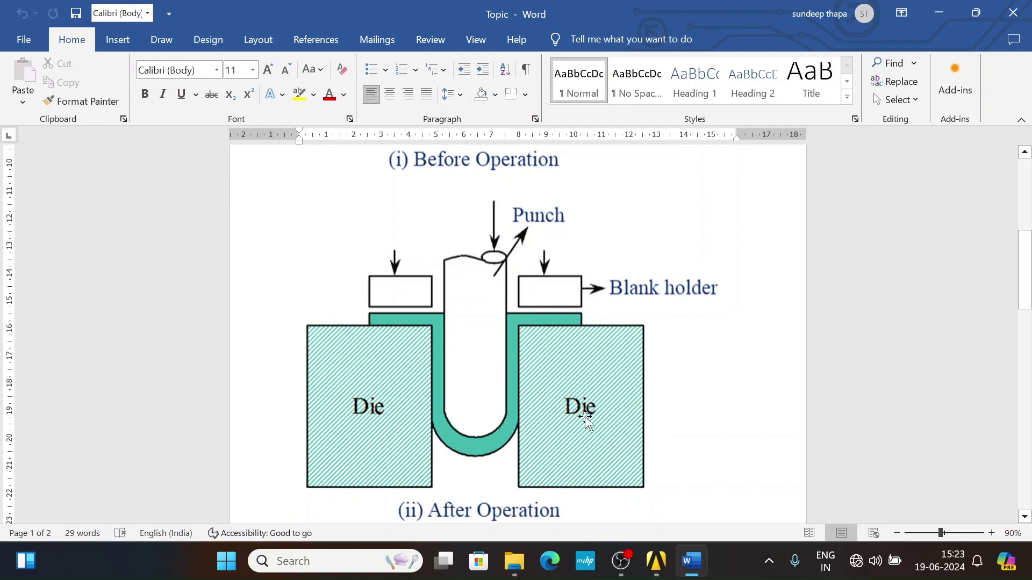
scroll(583, 421, down, 3)
scroll(516, 322, down, 10)
scroll(516, 323, up, 2)
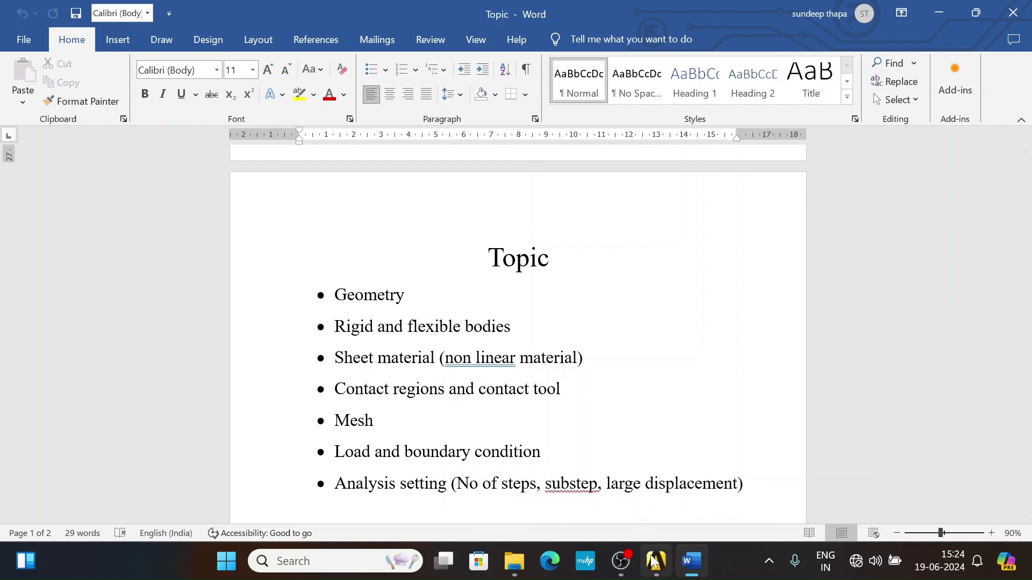
- Add a Static Structural analysis system to the Workbench project schematic
mouse_move(656, 561)
click(596, 437)
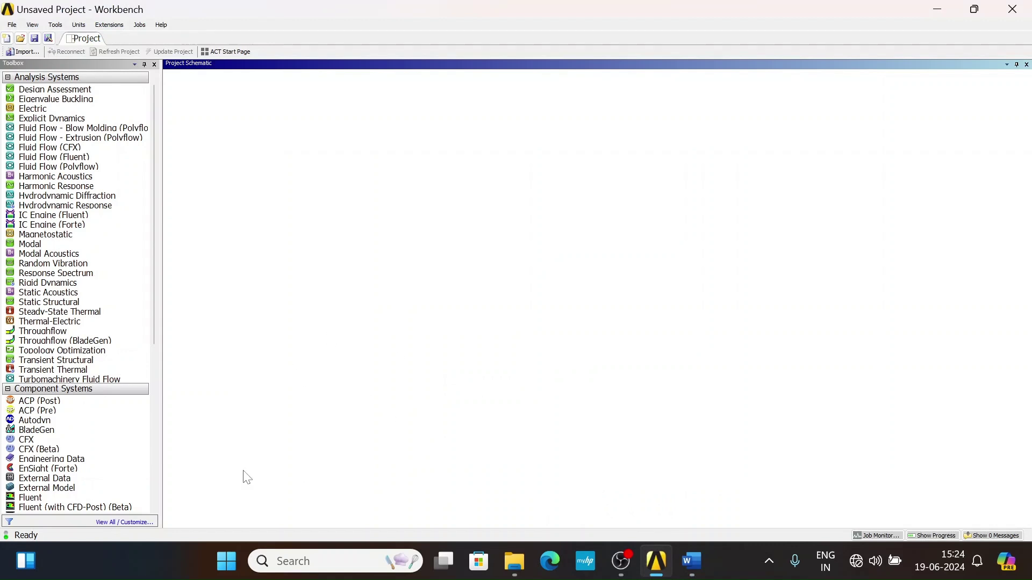
drag(65, 302, 235, 153)
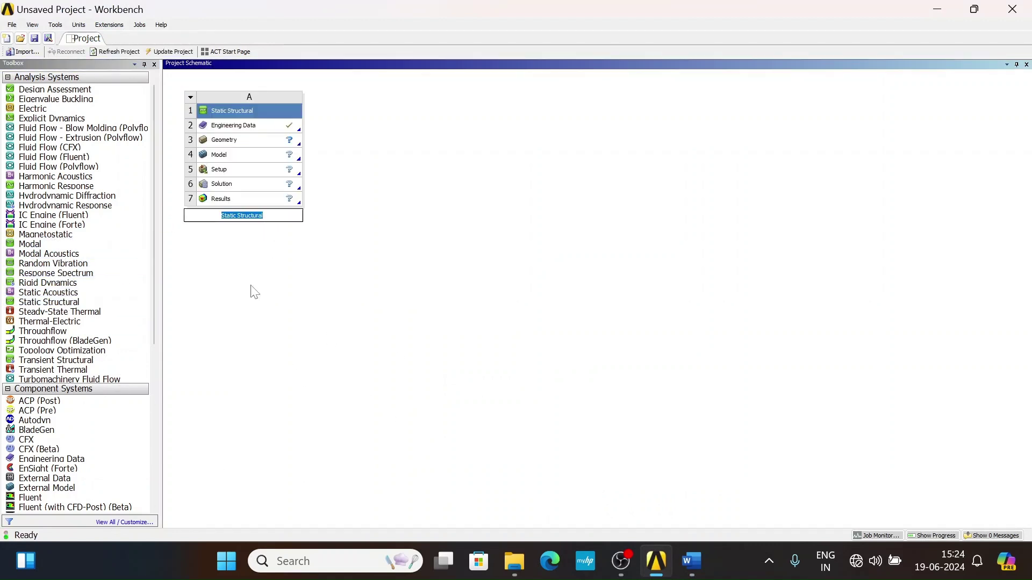
click(239, 126)
- Add Titanium Alloy NL from General Non-linear Materials to the system's Engineering Data
double_click(238, 129)
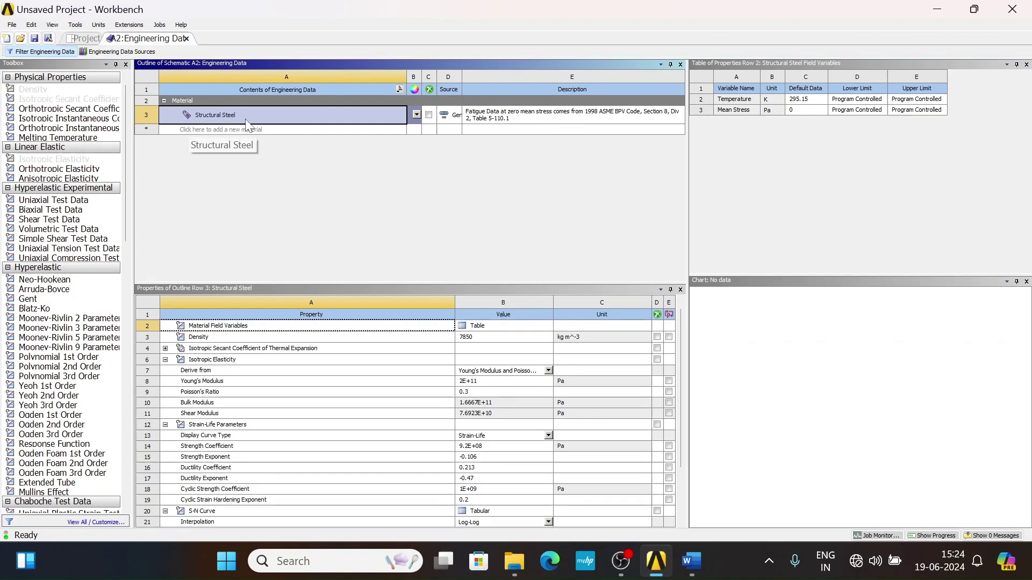
click(118, 51)
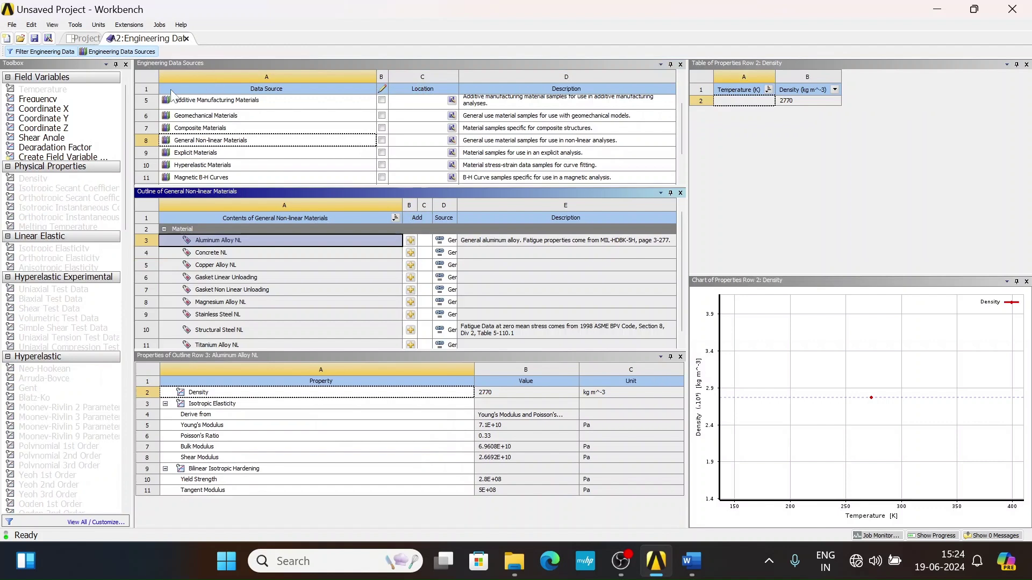
click(214, 142)
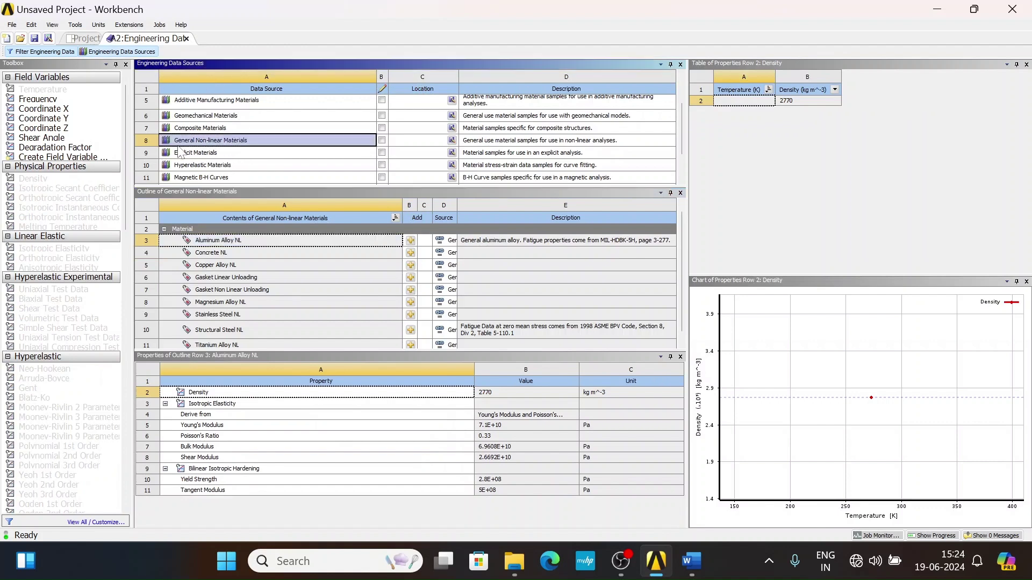
scroll(315, 337, down, 1)
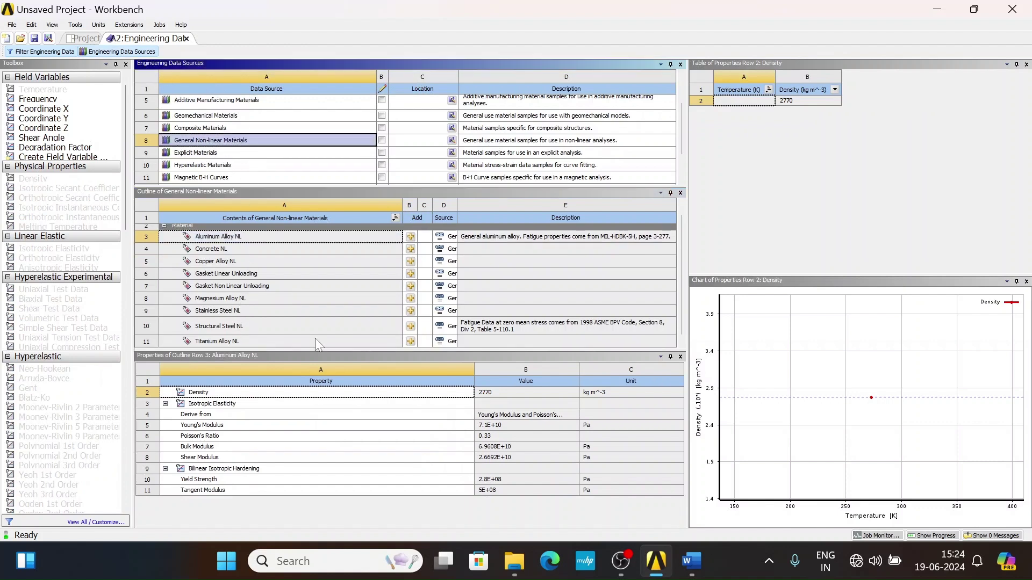
click(411, 342)
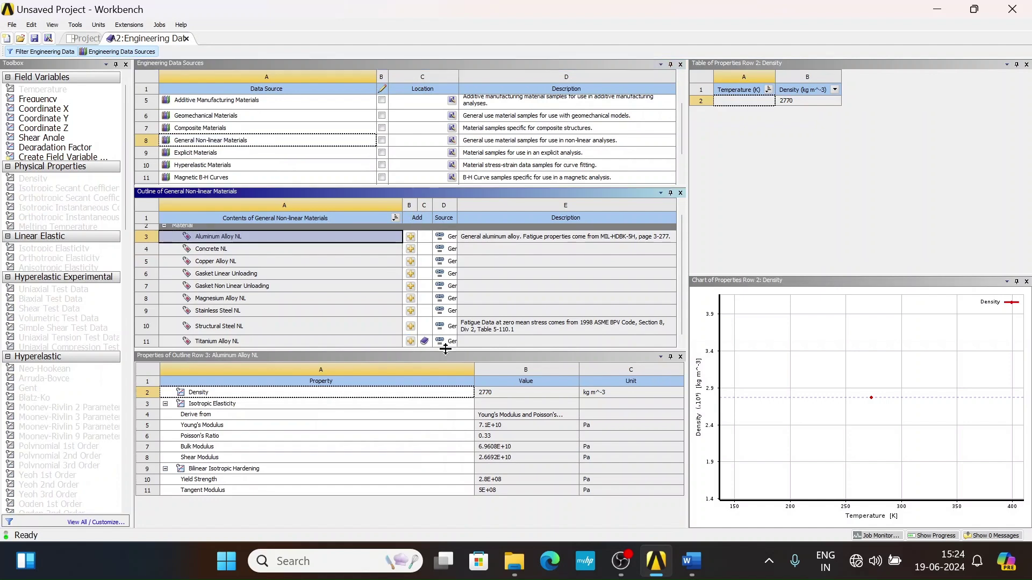
click(139, 52)
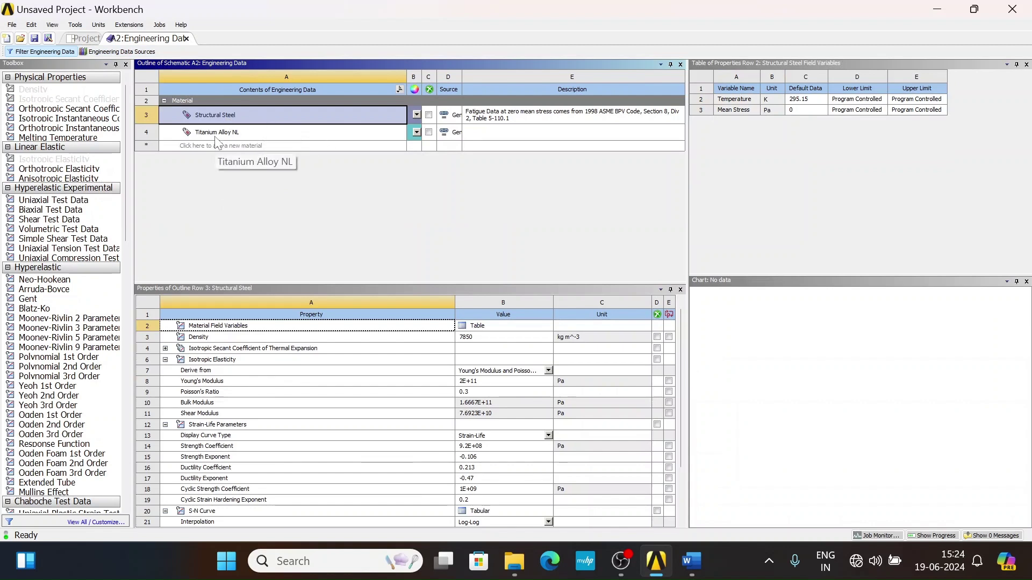
- Review Titanium Alloy NL's bilinear isotropic hardening curve, then Structural Steel's properties
click(249, 133)
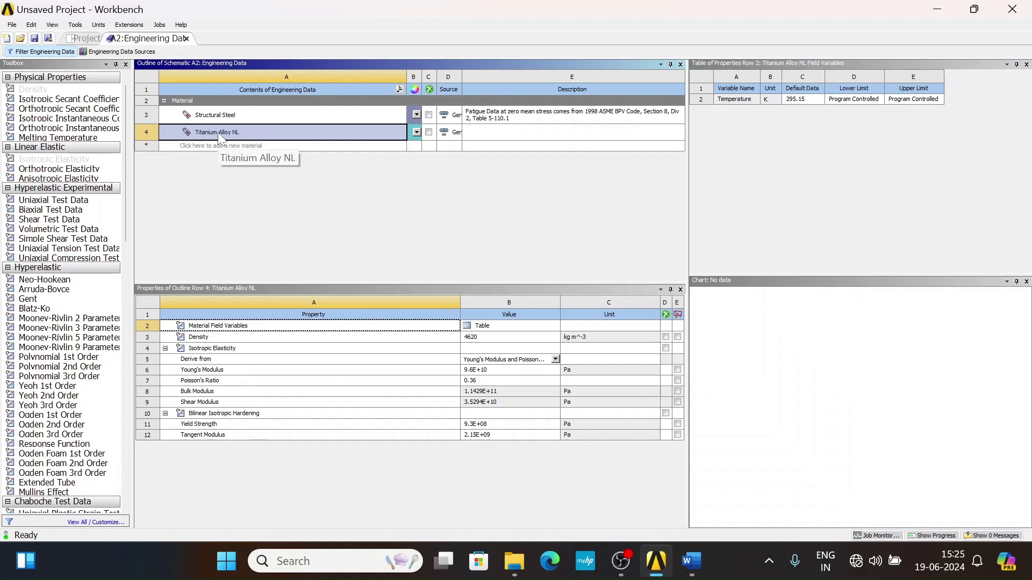
click(209, 414)
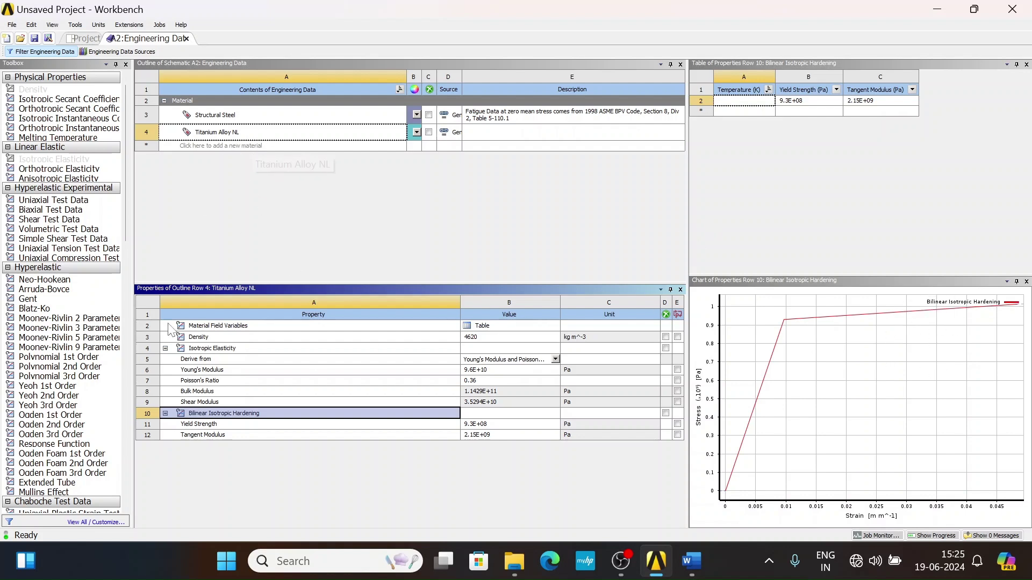
click(218, 115)
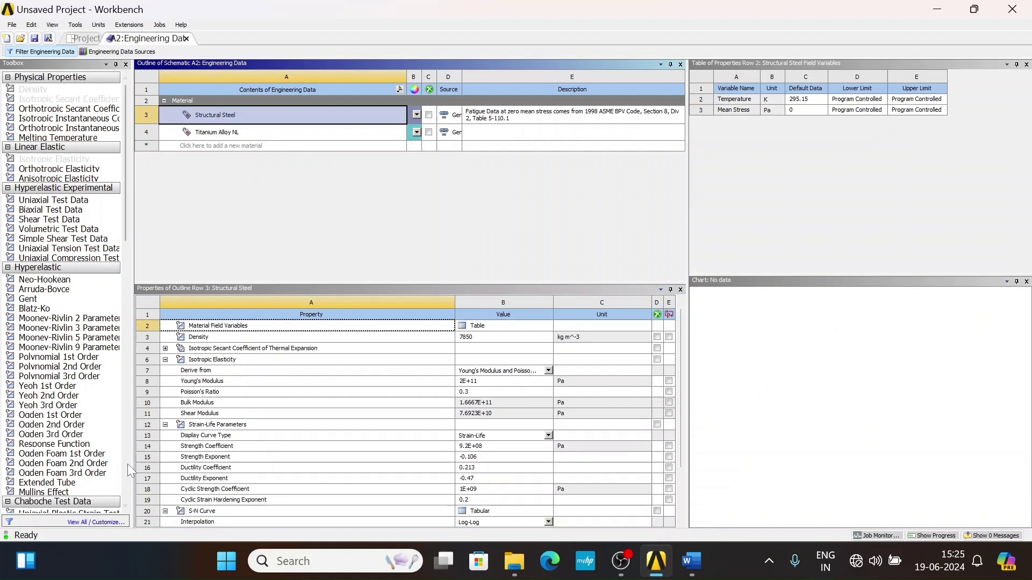
scroll(220, 469, down, 3)
scroll(231, 486, up, 3)
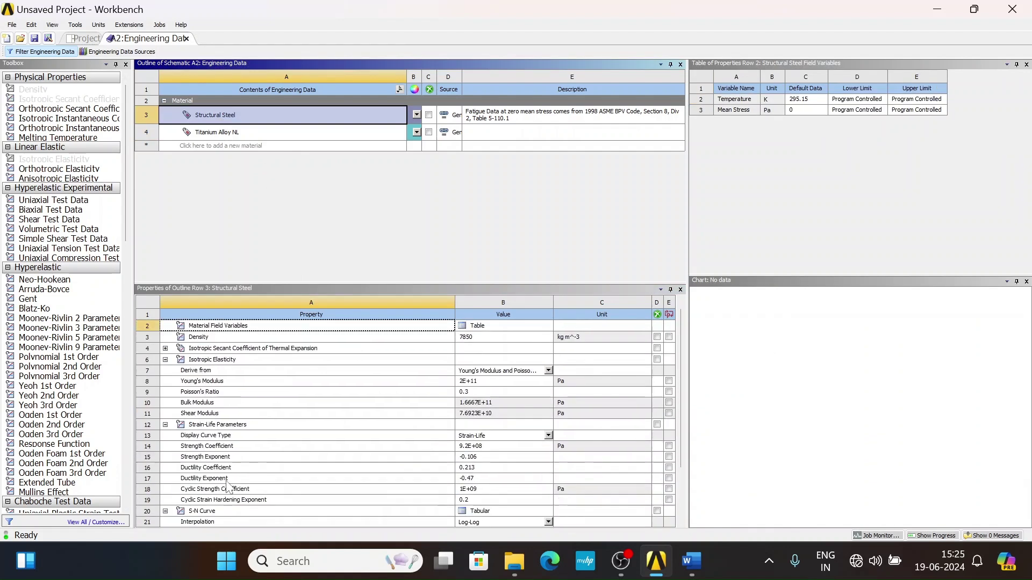
scroll(232, 481, down, 3)
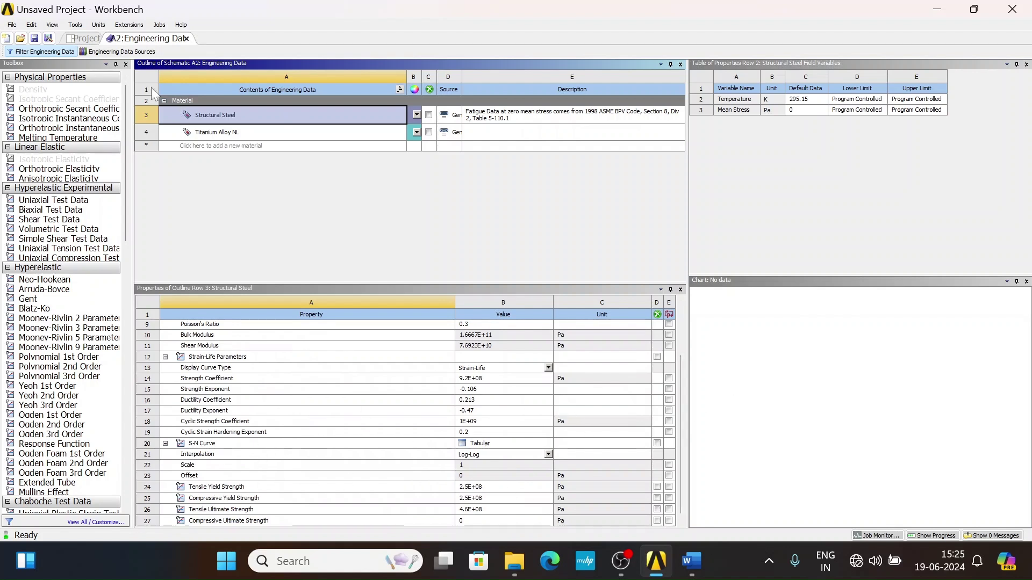
- Import deep drawing quarter model.igs into the Geometry cell and edit it in DesignModeler
click(186, 39)
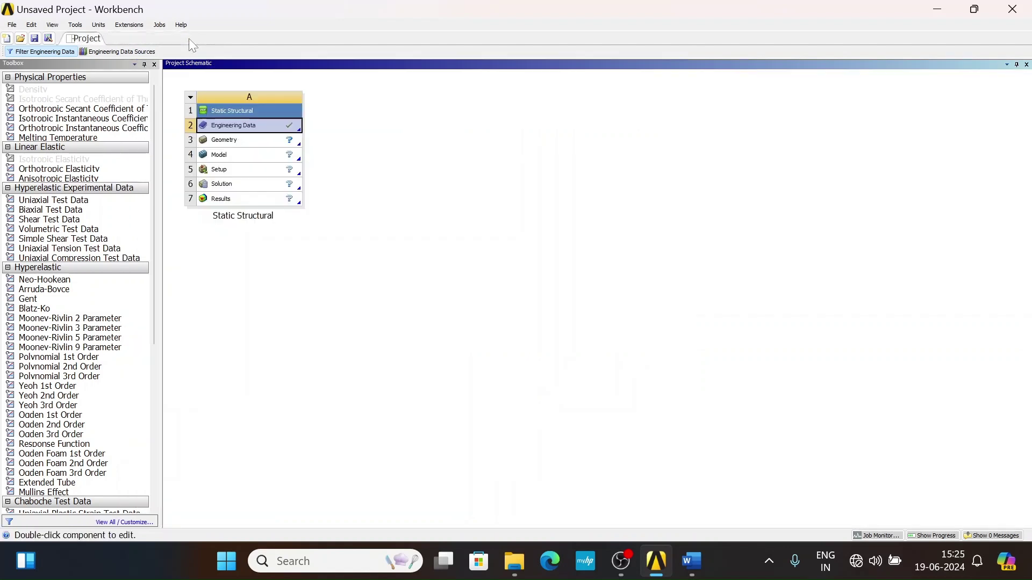
click(240, 143)
right_click(242, 144)
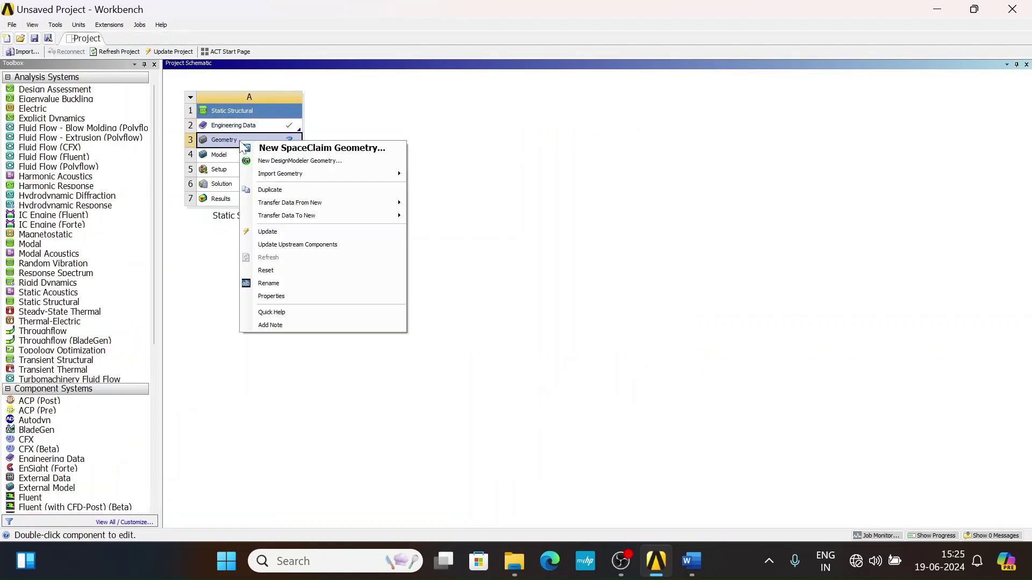
mouse_move(341, 173)
click(468, 176)
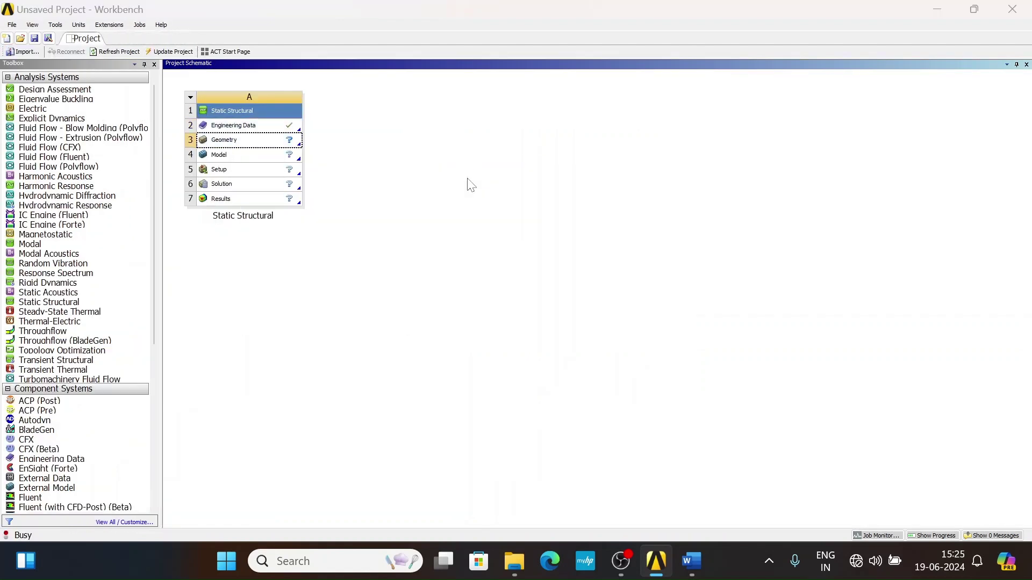
scroll(258, 258, down, 5)
click(299, 241)
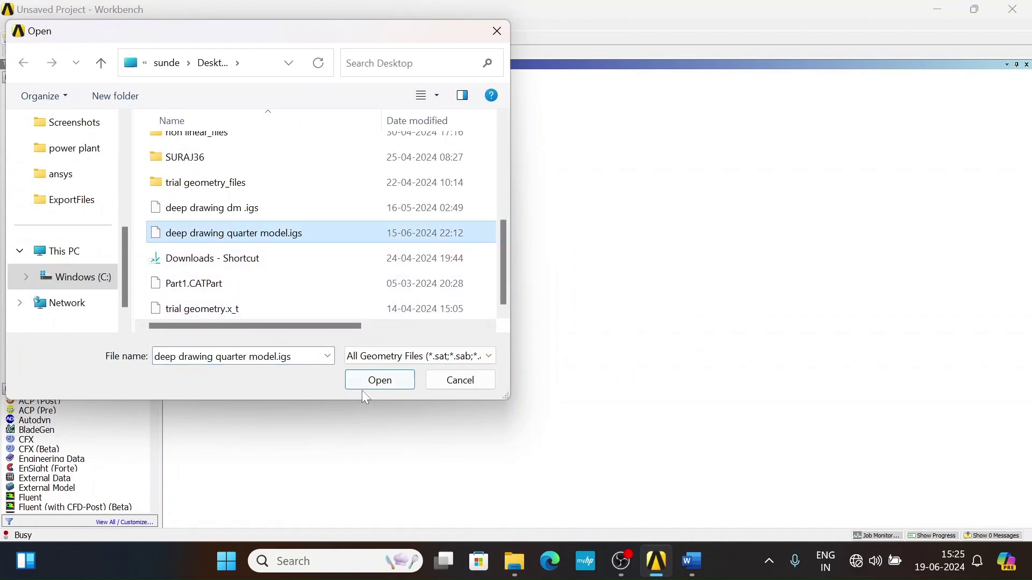
click(366, 387)
right_click(246, 149)
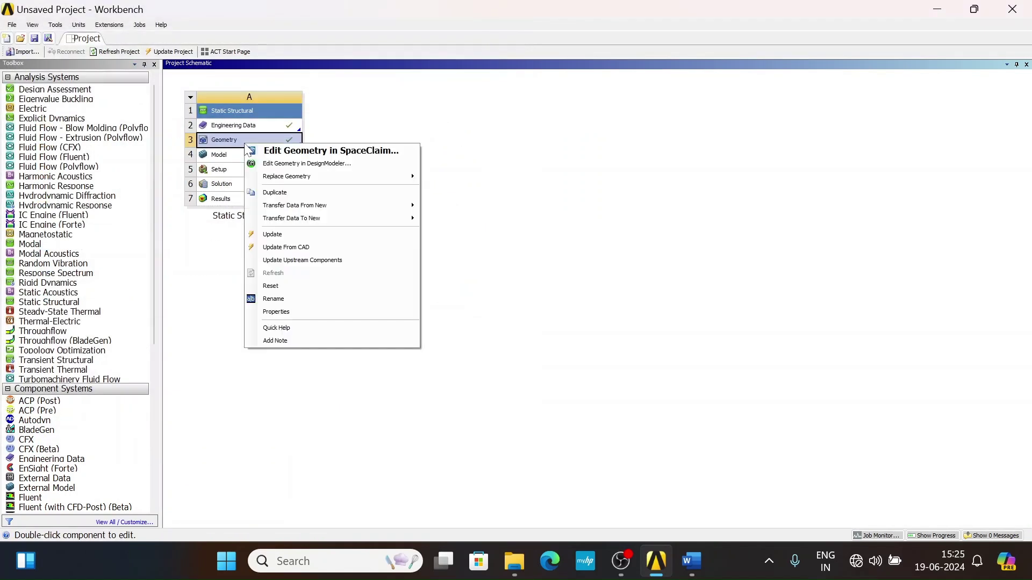
click(308, 160)
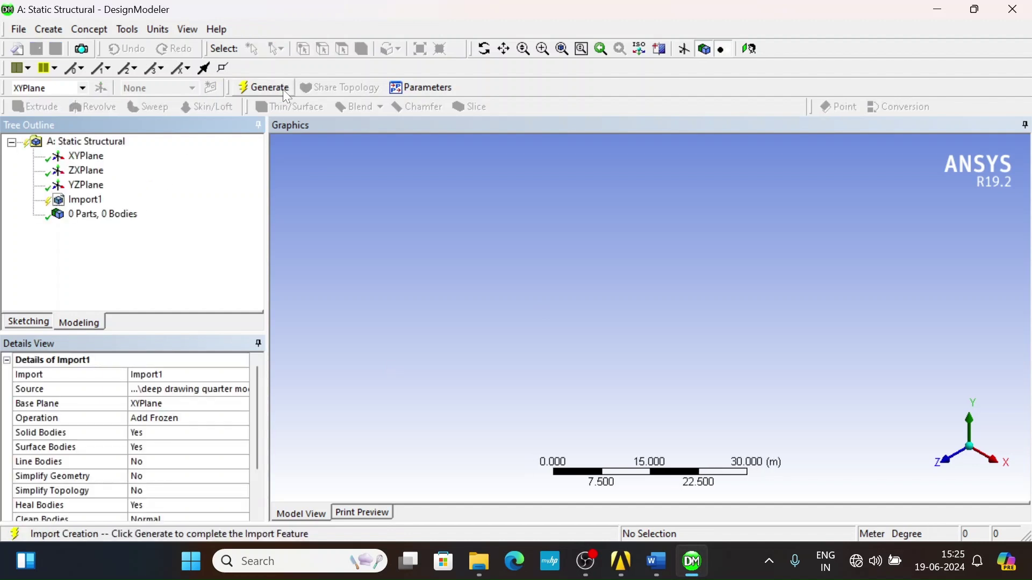
click(283, 89)
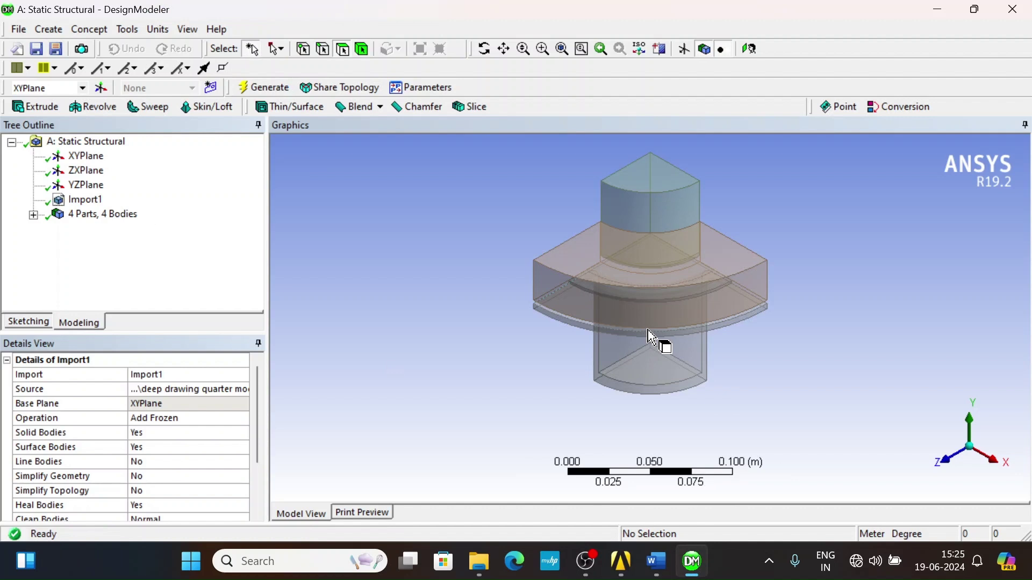
middle_drag(741, 333, 385, 363)
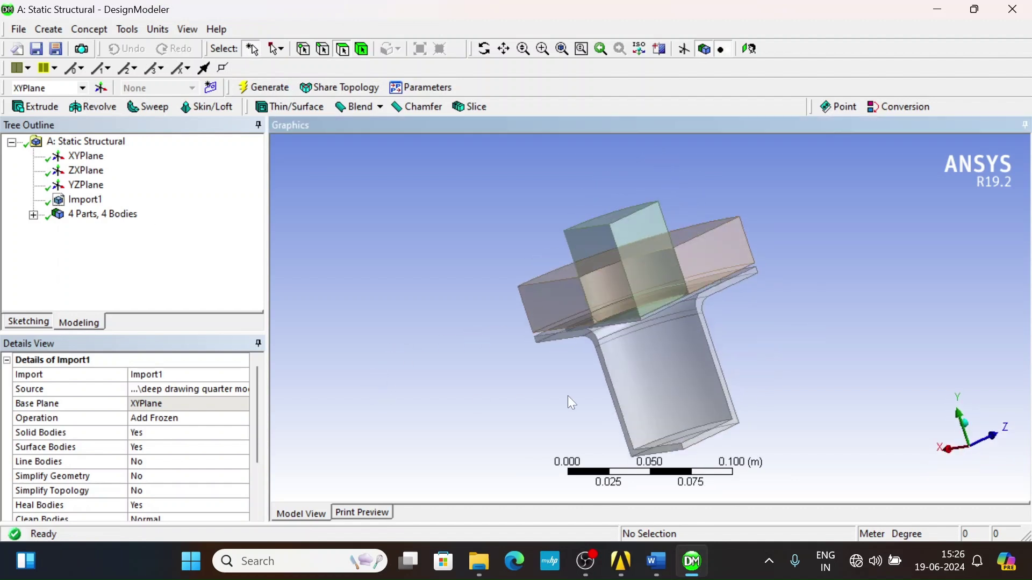
ctrl+middle_drag(705, 313, 671, 250)
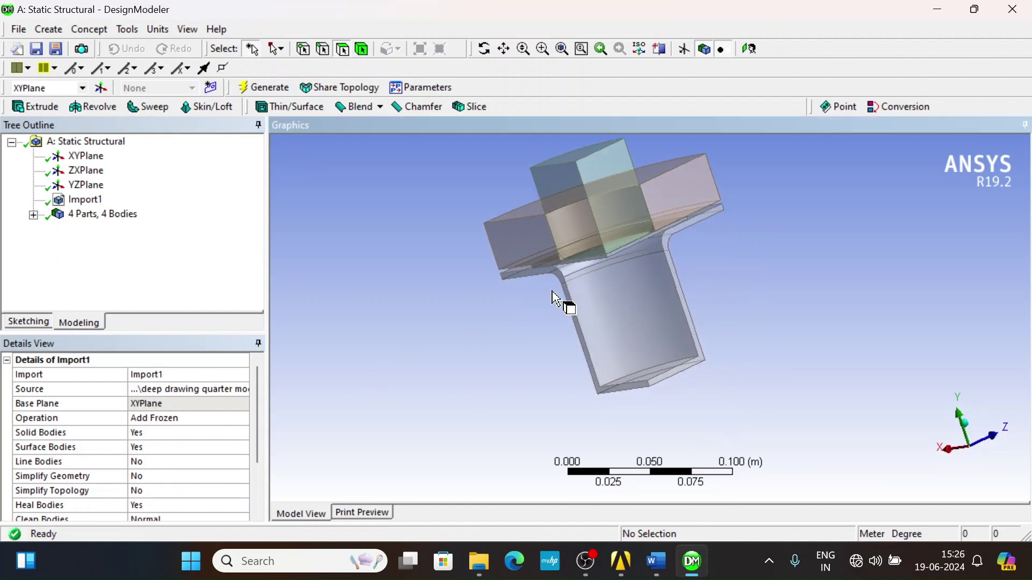
double_click(117, 215)
click(98, 230)
click(100, 259)
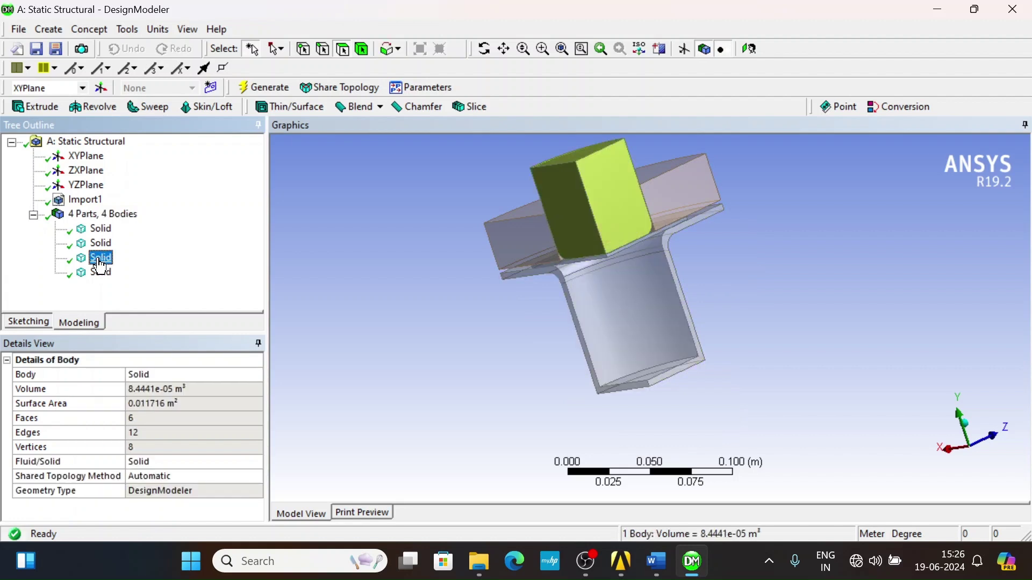
click(100, 243)
click(101, 273)
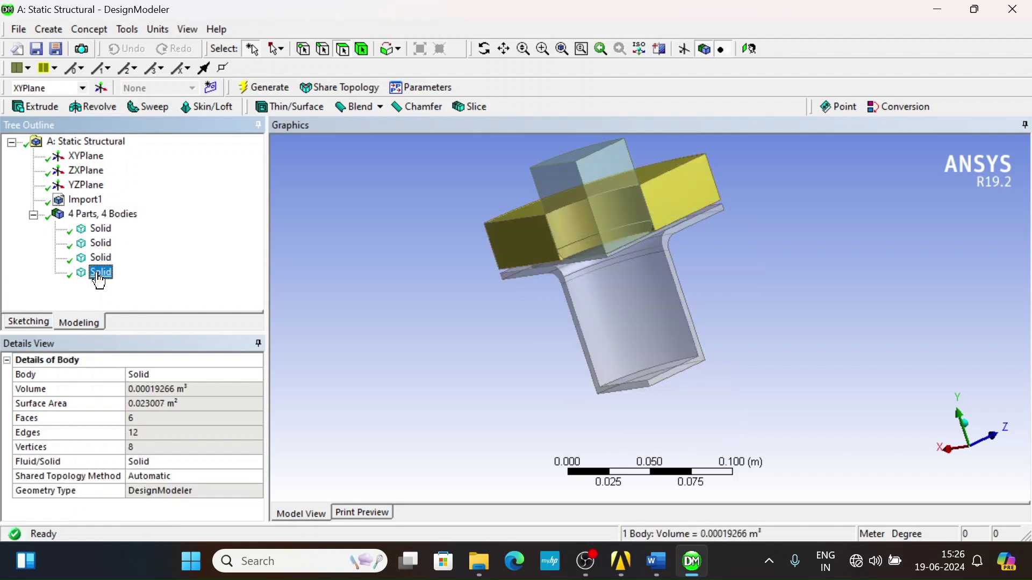
middle_drag(783, 246, 751, 297)
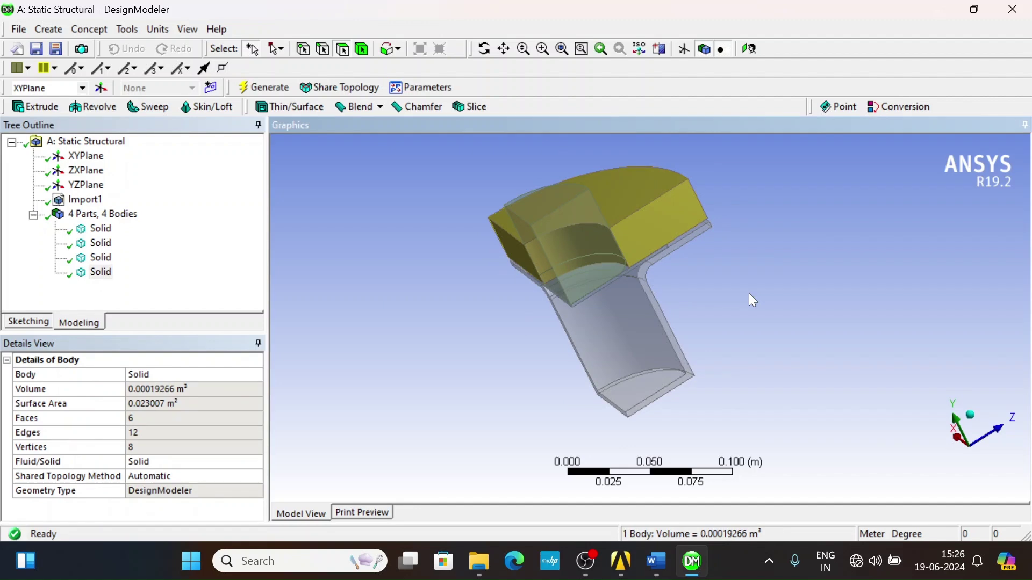
click(751, 297)
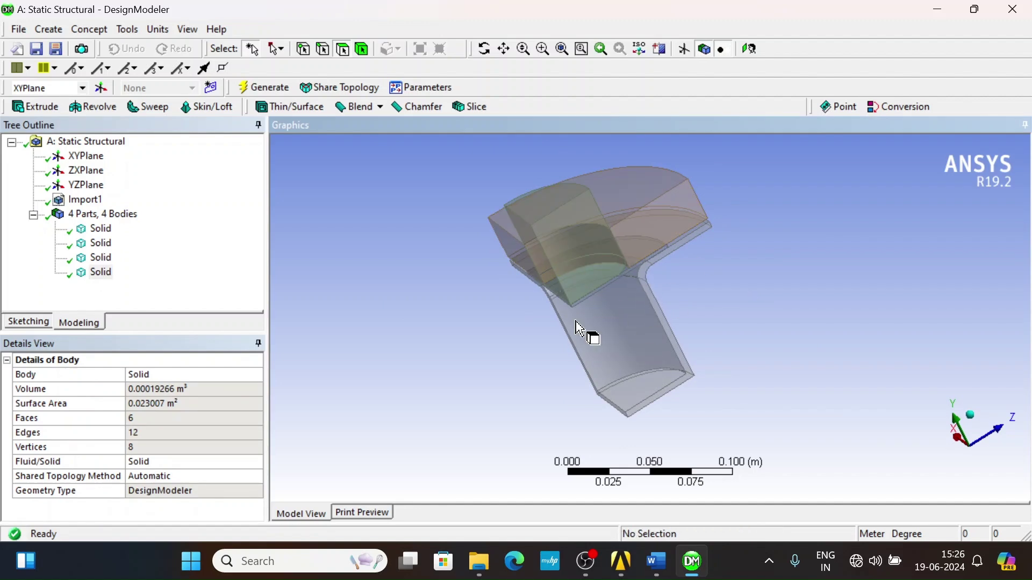
mouse_move(582, 293)
middle_down()
mouse_move(601, 293)
mouse_move(622, 267)
mouse_move(567, 286)
mouse_move(574, 299)
middle_up()
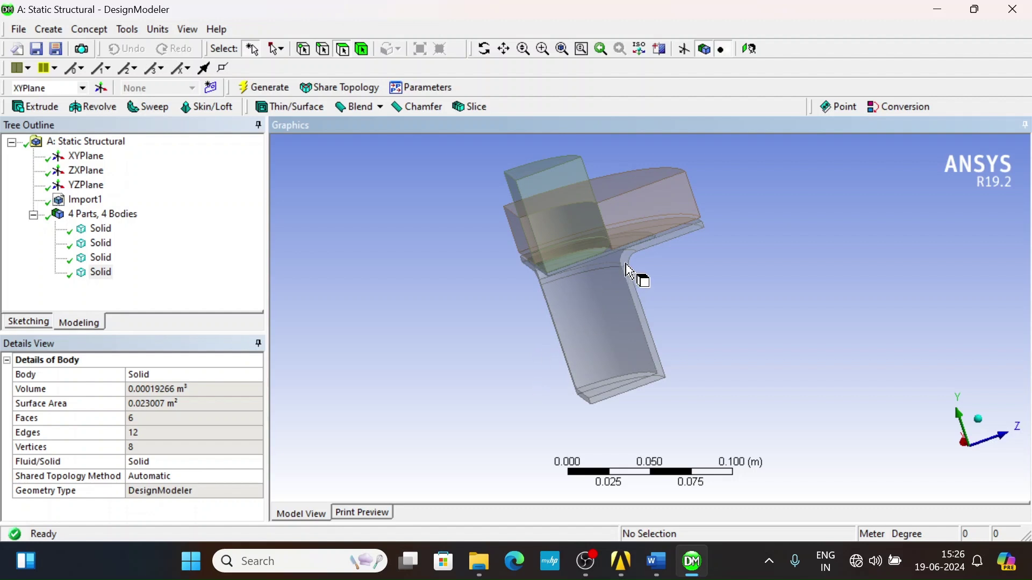
middle_drag(638, 274, 712, 261)
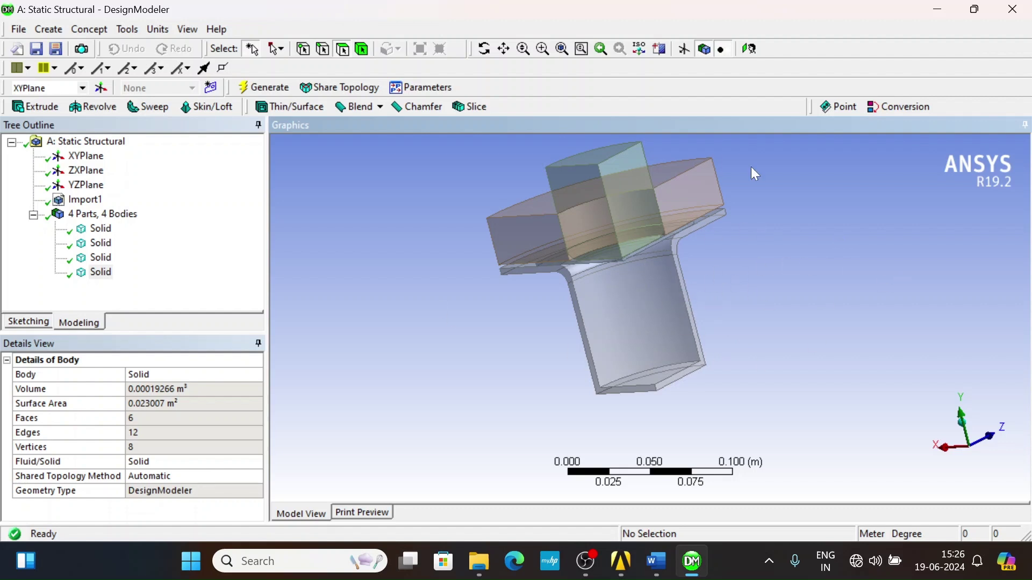
ctrl+middle_drag(788, 228, 682, 337)
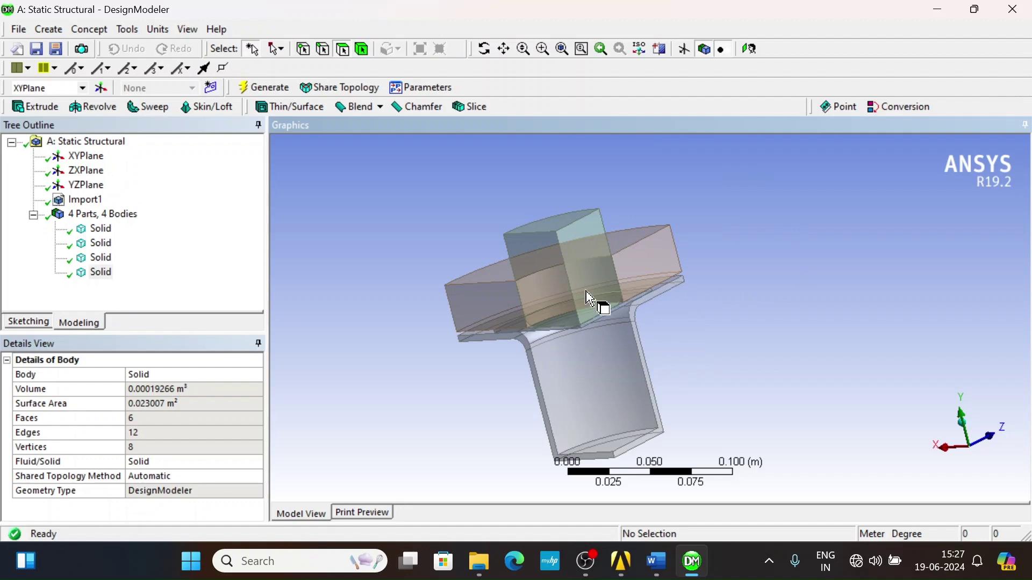
ctrl+middle_drag(665, 299, 675, 244)
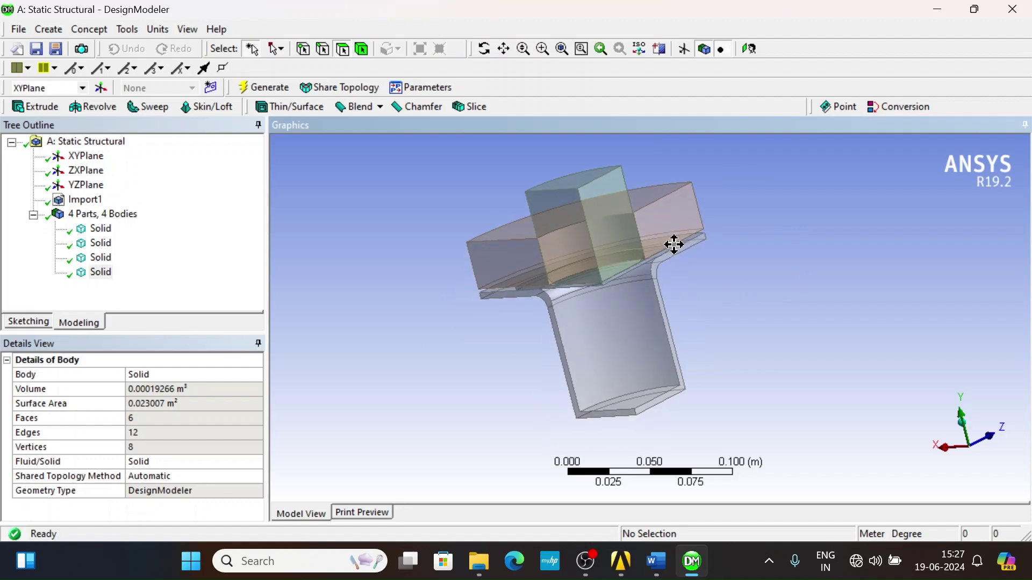
- Rename the first two solids to 'die' and 'blank'
click(96, 230)
right_click(95, 235)
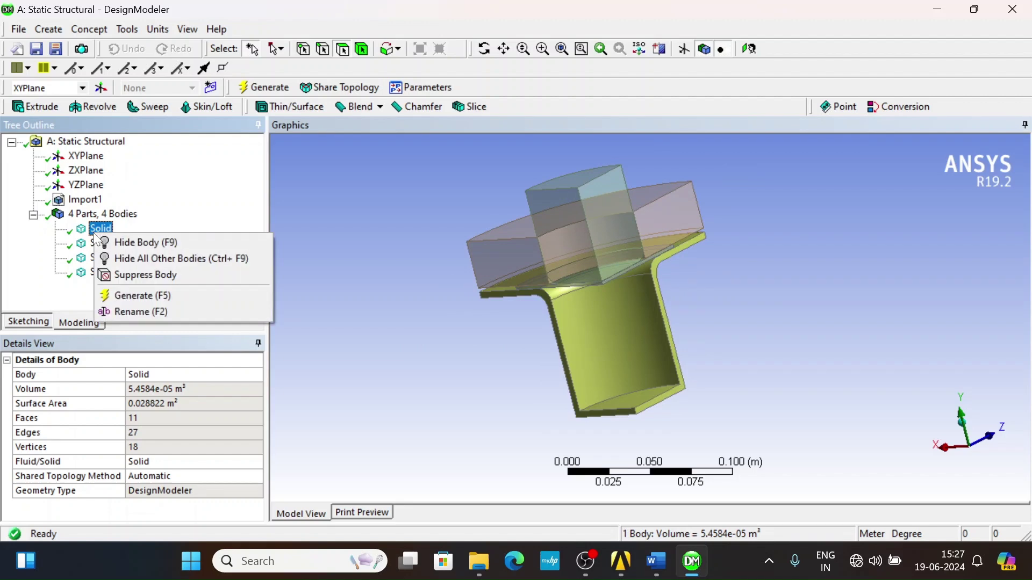
click(157, 308)
text(die)
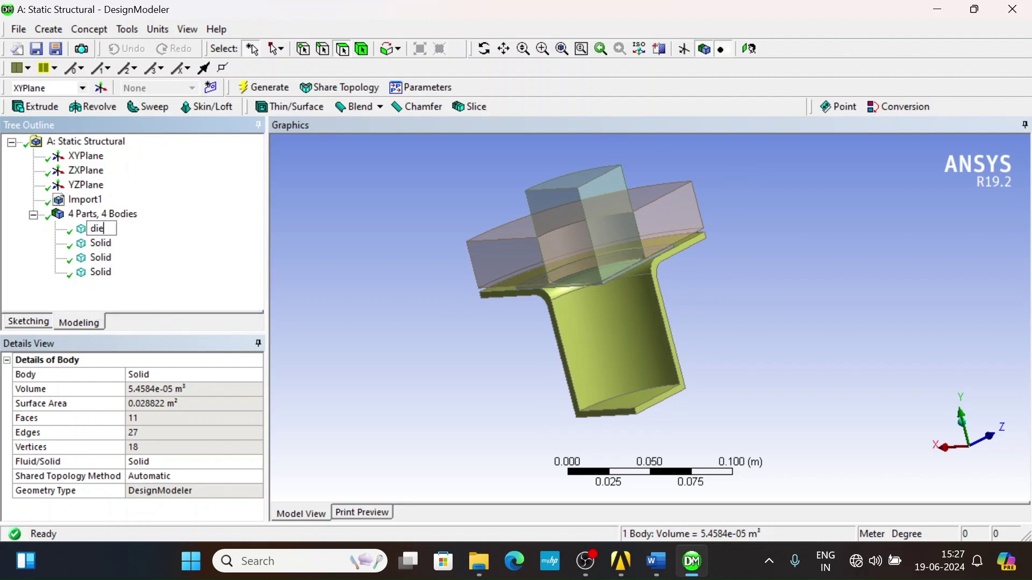
key(Return)
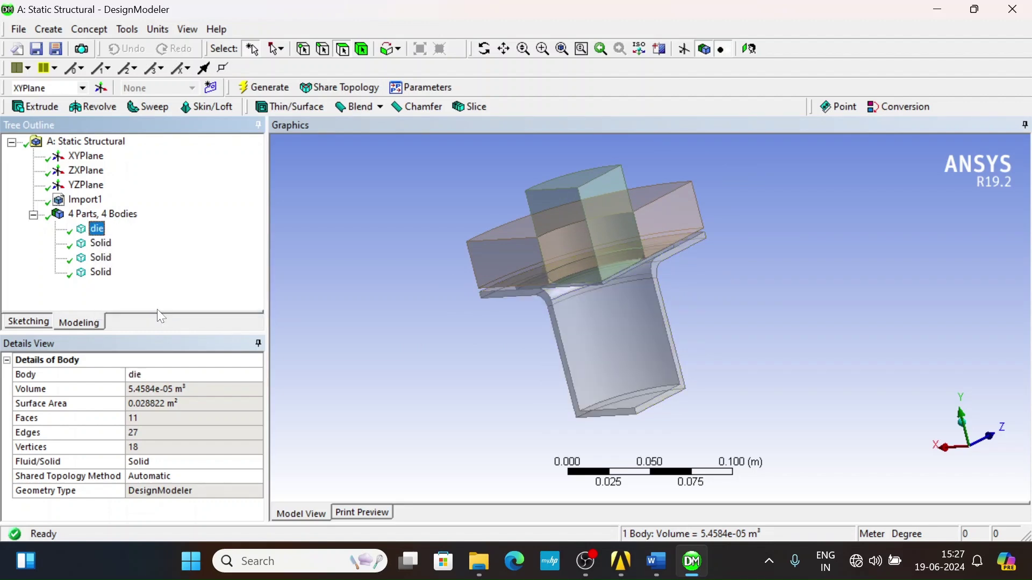
click(105, 245)
right_click(106, 248)
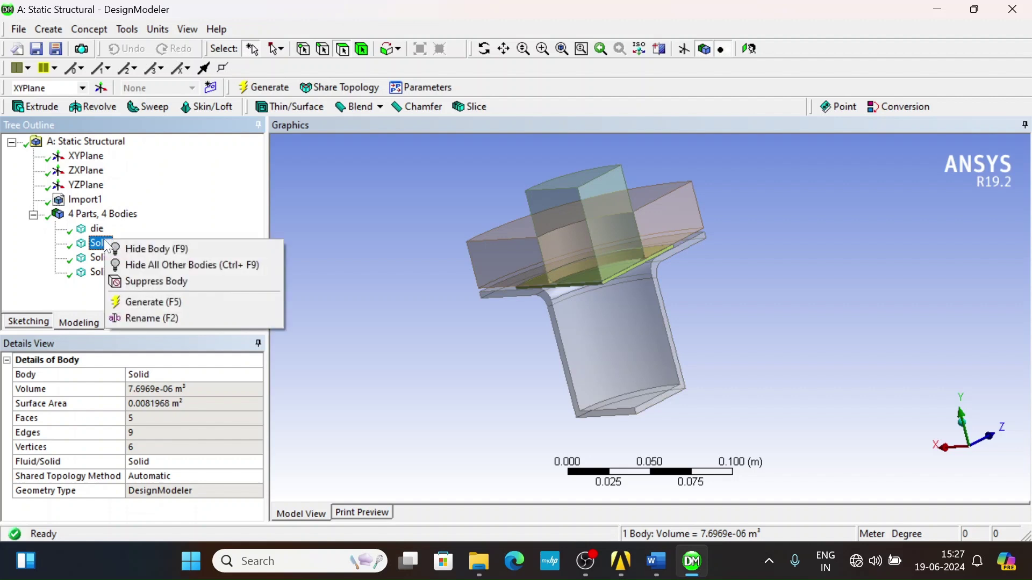
click(182, 319)
text(blank)
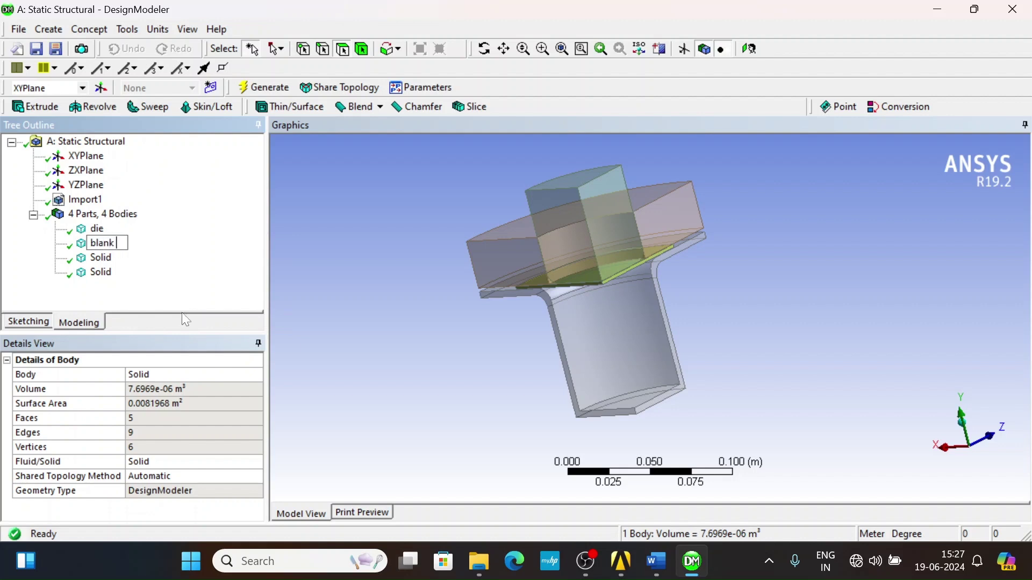
key(Return)
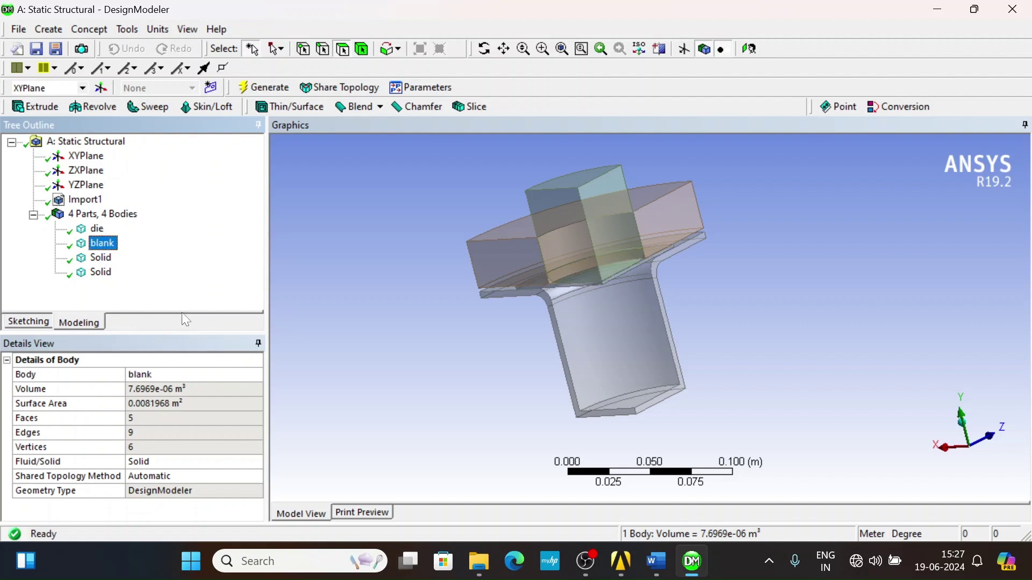
- Rename the third and fourth solids to 'punch' and 'blank holder'
click(102, 258)
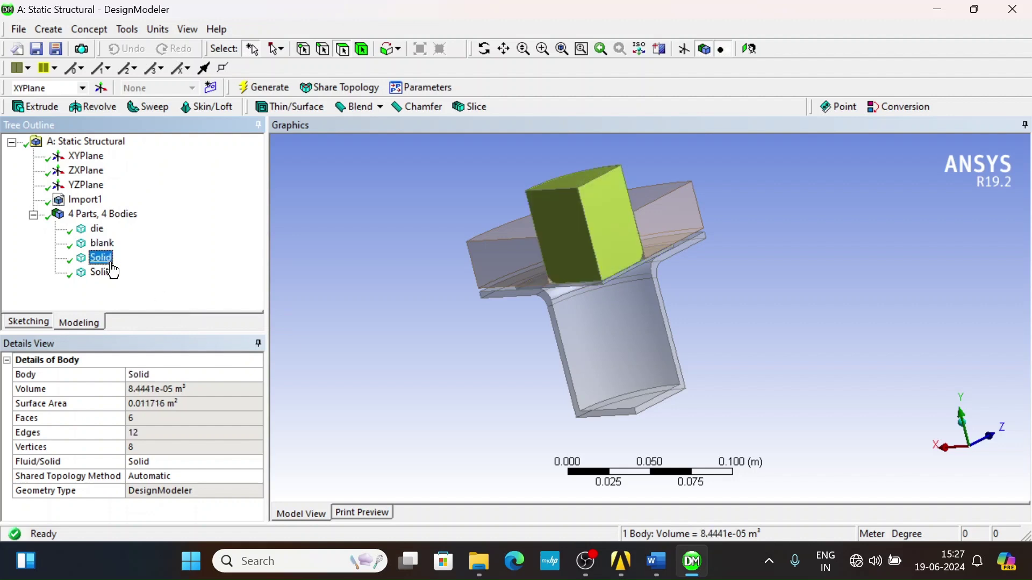
right_click(112, 265)
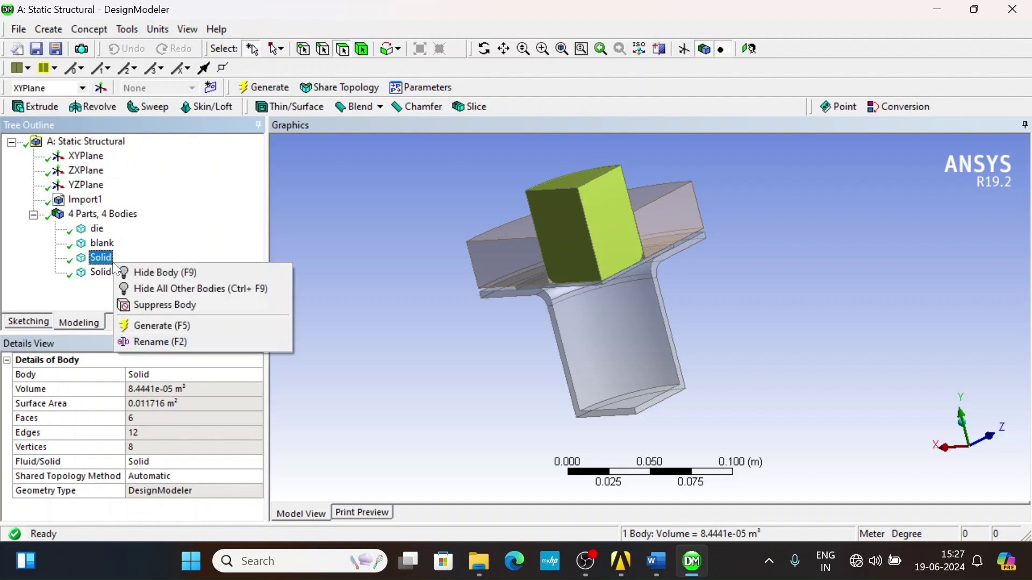
click(152, 340)
text(pu)
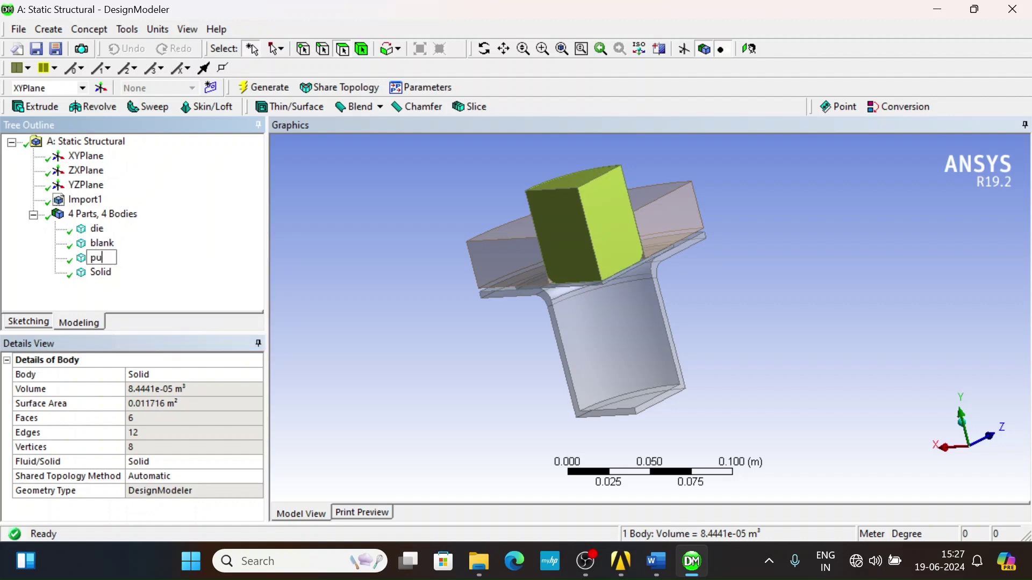
text(nch)
key(Return)
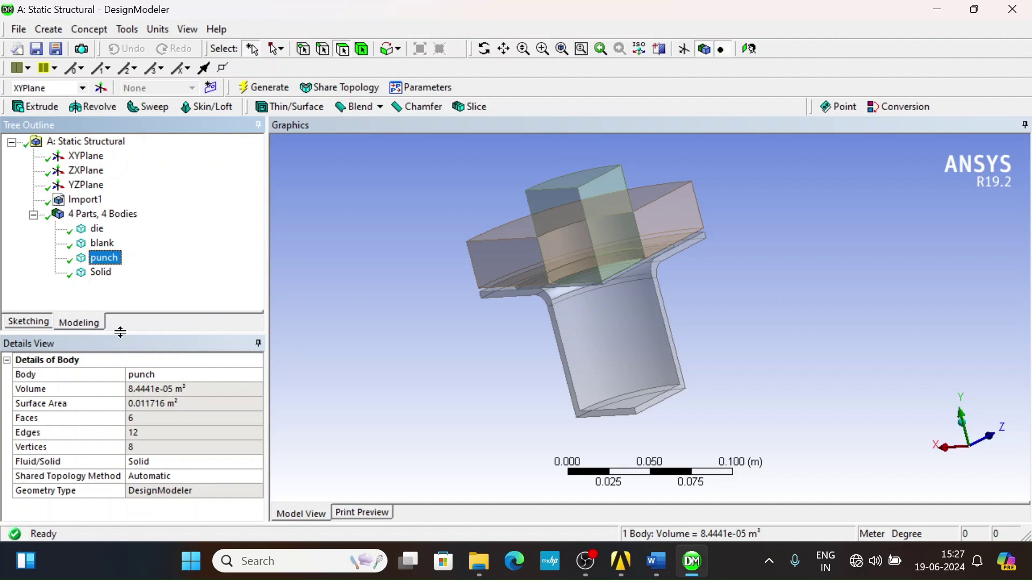
click(100, 273)
right_click(108, 273)
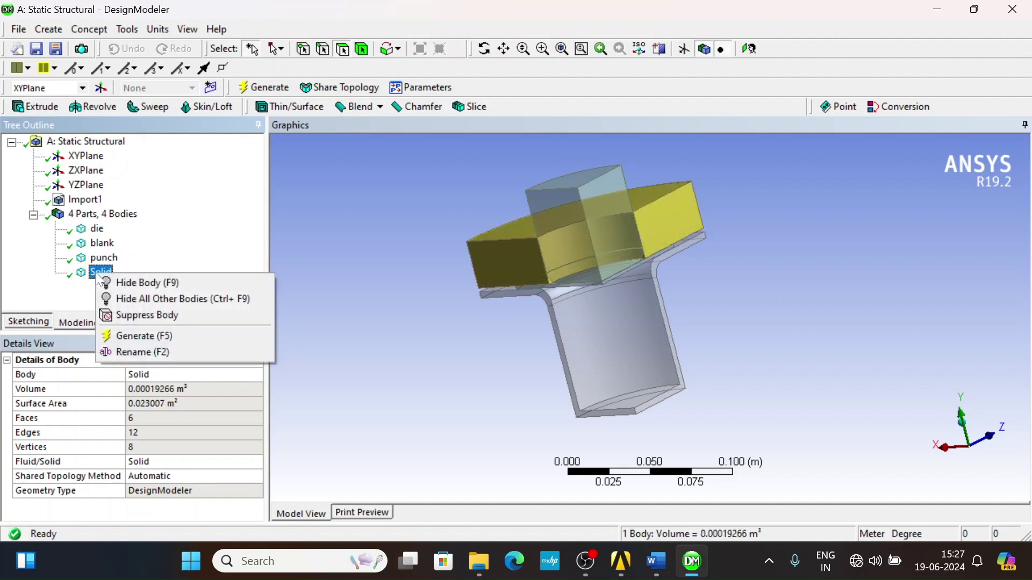
click(132, 351)
text(blank)
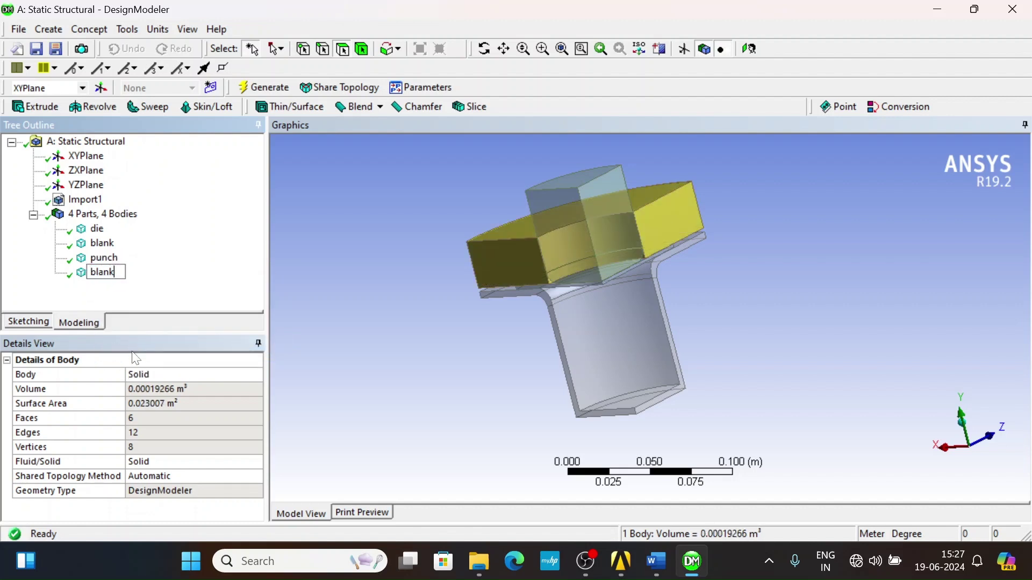
text( holder)
key(Return)
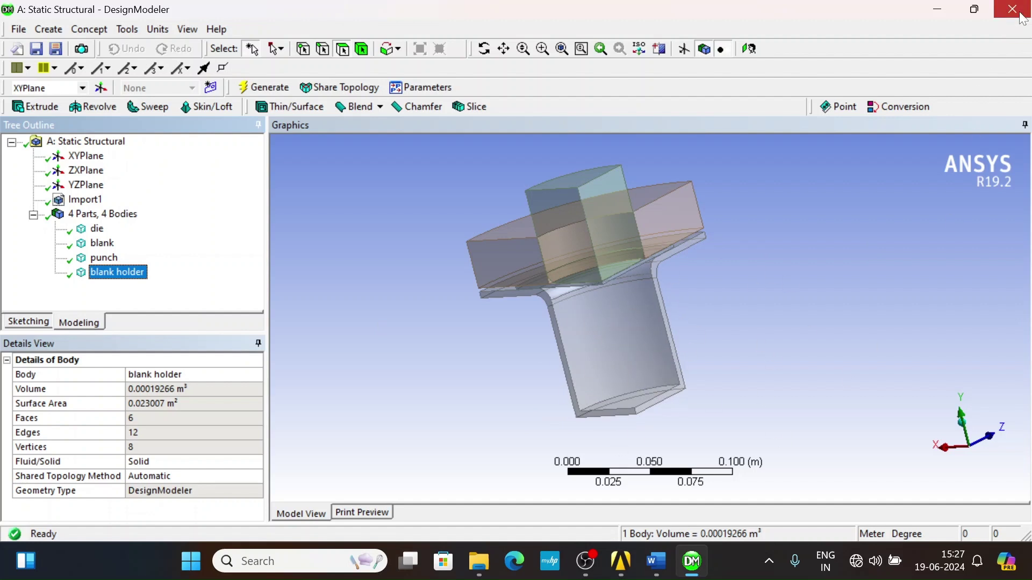
- Close the myHP pop-up and launch Mechanical from the Model cell (A4)
click(610, 575)
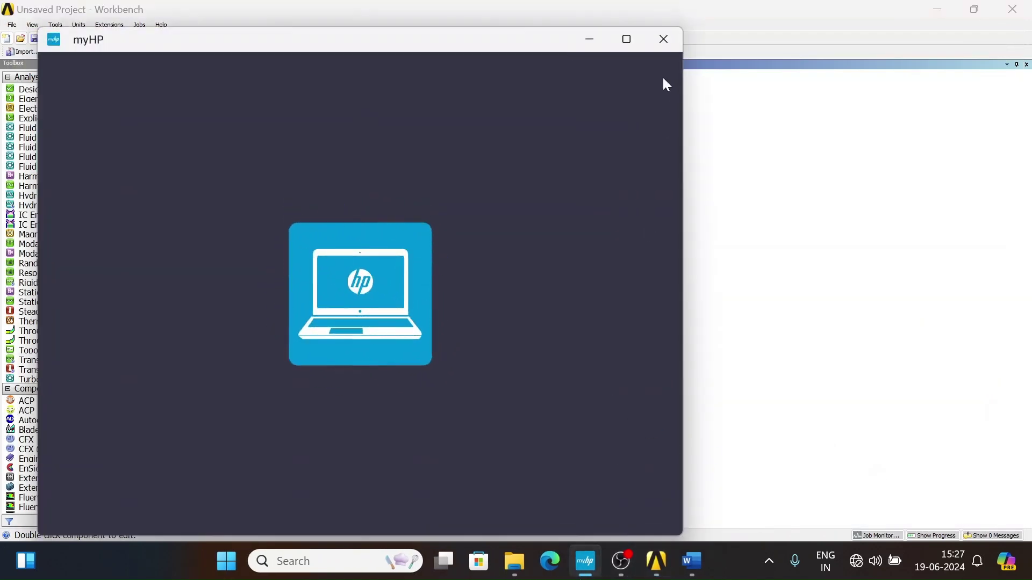
click(663, 43)
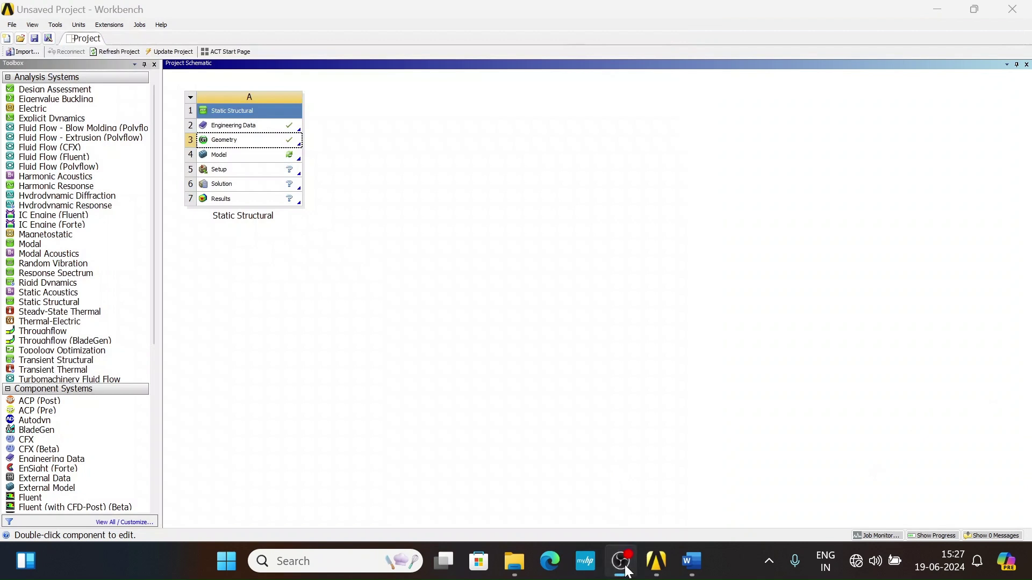
click(657, 562)
click(258, 159)
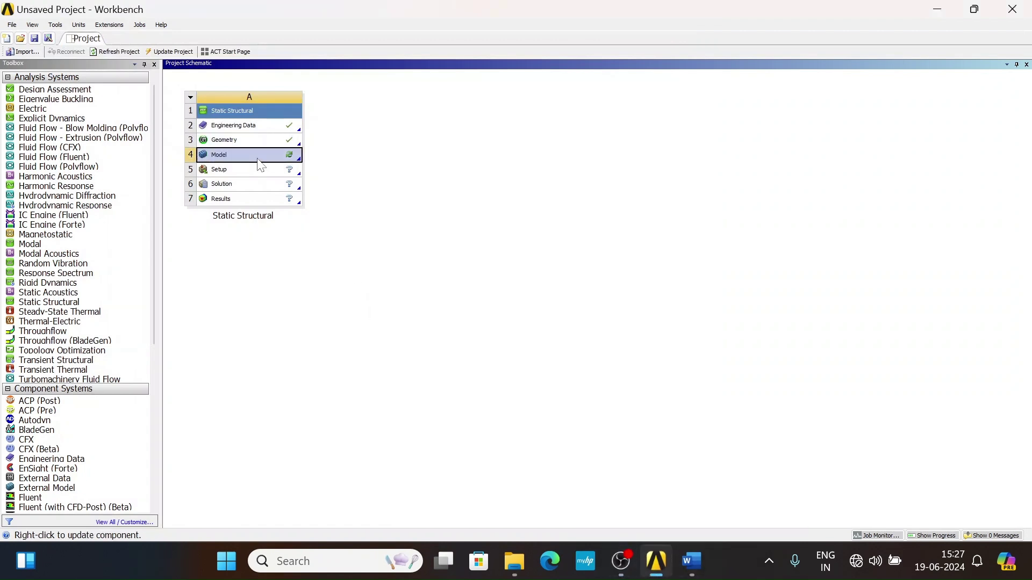
right_click(257, 160)
click(283, 164)
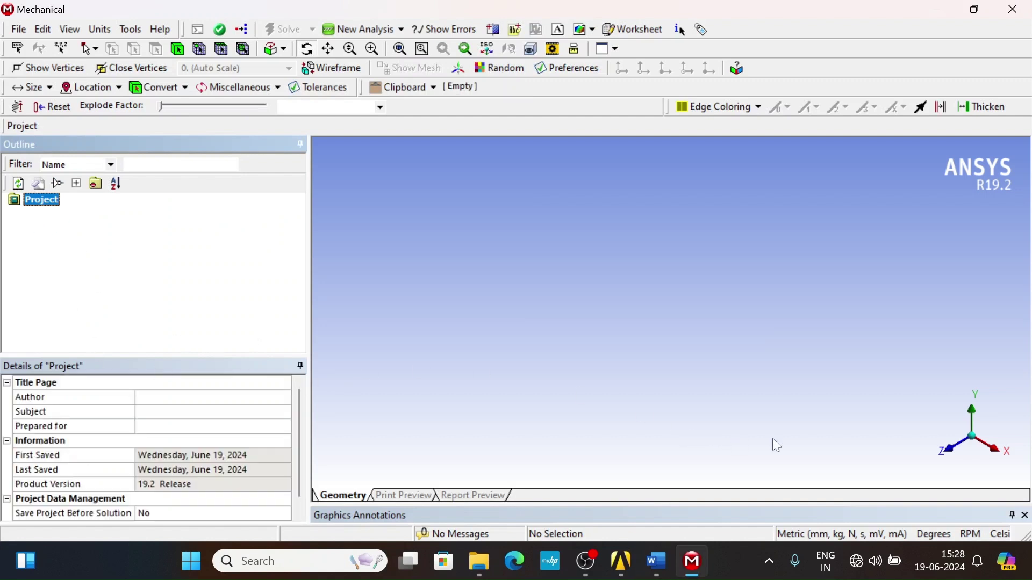
- Expand Geometry and inspect the die, blank, punch and blank holder bodies from several angles
click(586, 562)
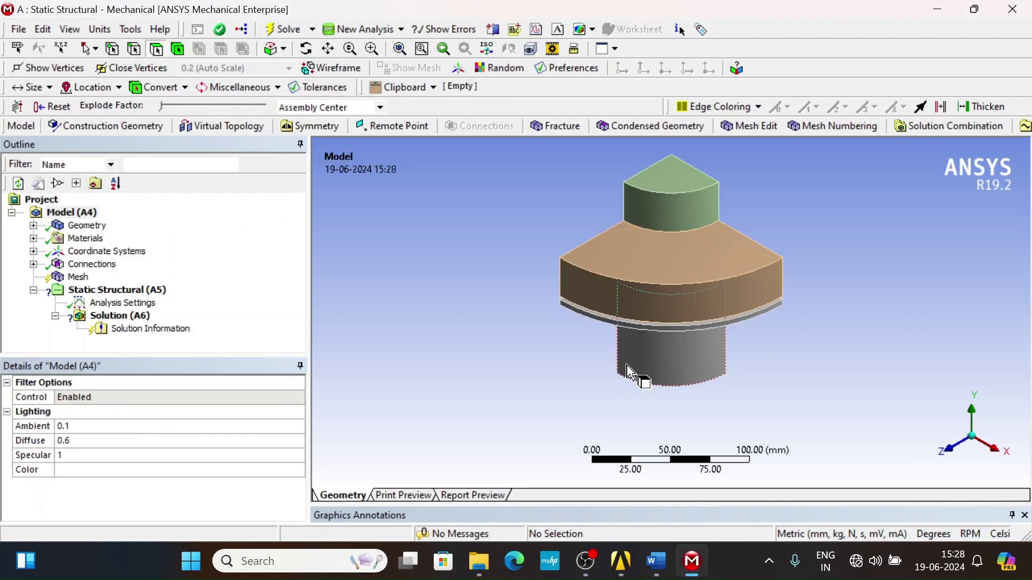
double_click(87, 225)
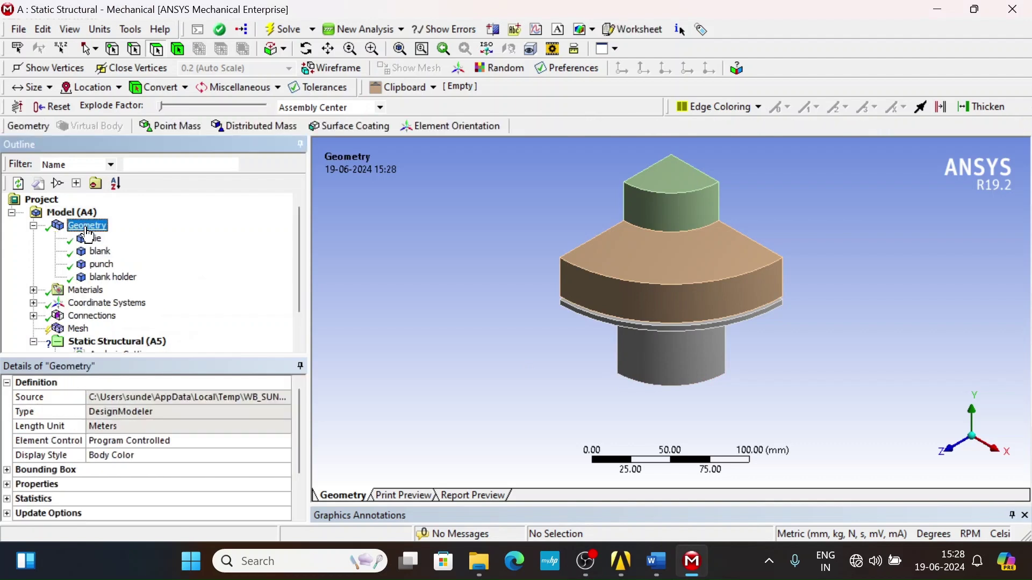
click(96, 238)
click(102, 251)
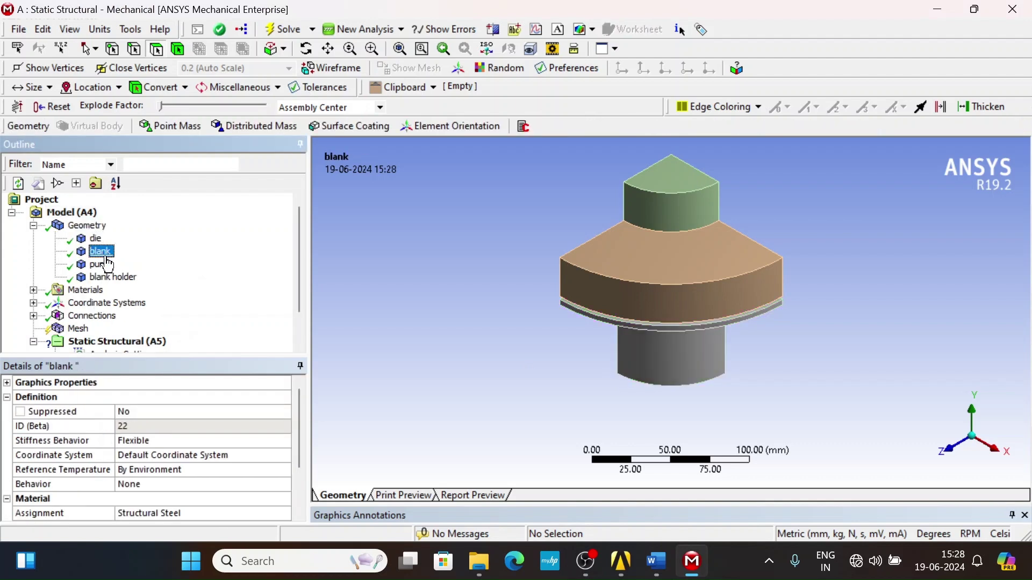
click(101, 264)
click(112, 276)
middle_drag(639, 310, 636, 221)
middle_drag(666, 283, 703, 307)
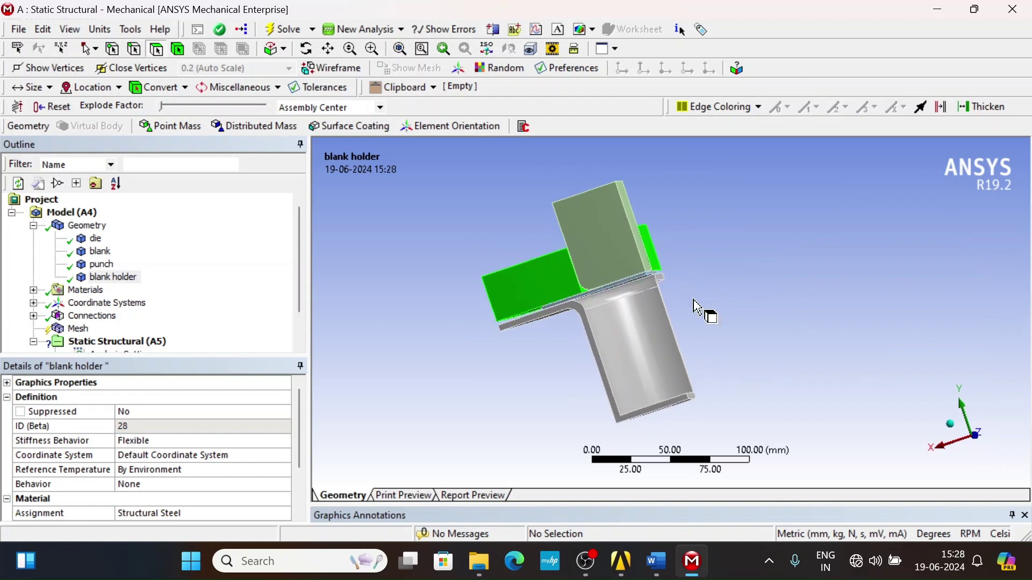
click(102, 265)
click(100, 251)
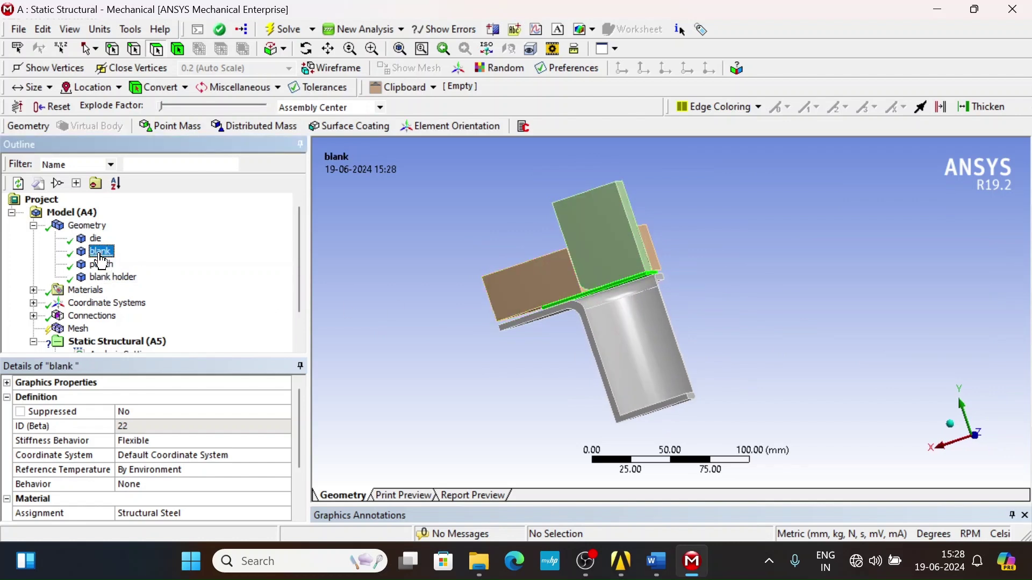
click(96, 238)
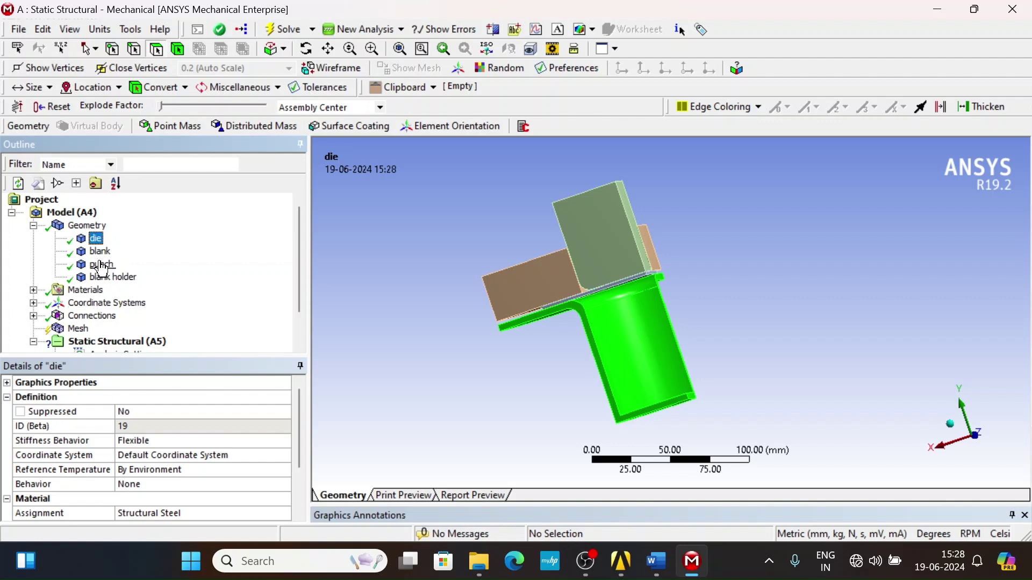
- Set Stiffness Behavior to Rigid for die, punch and blank holder, then inspect the flexible blank
ctrl+click(100, 265)
ctrl+click(107, 277)
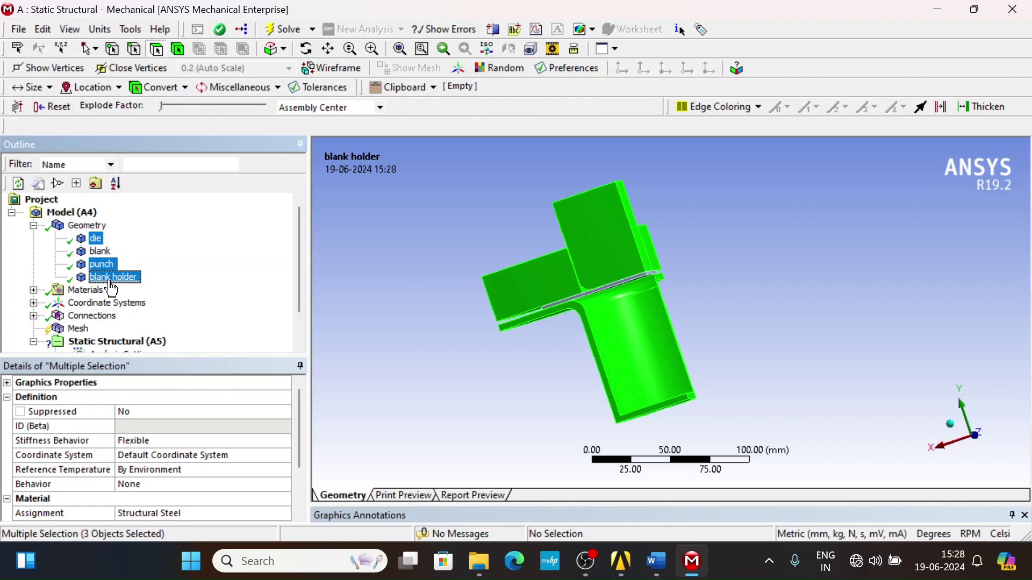
click(150, 443)
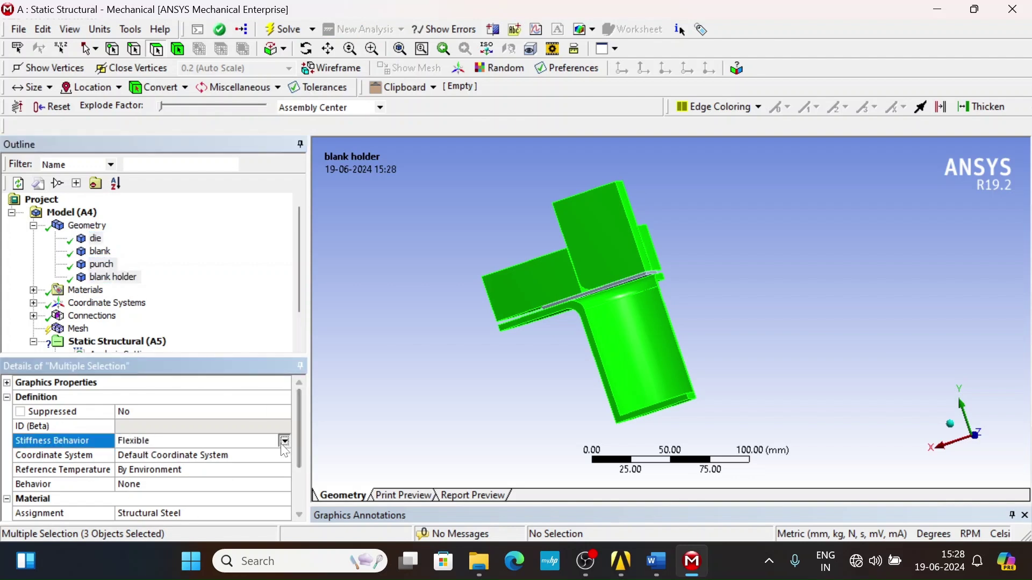
click(150, 443)
click(153, 468)
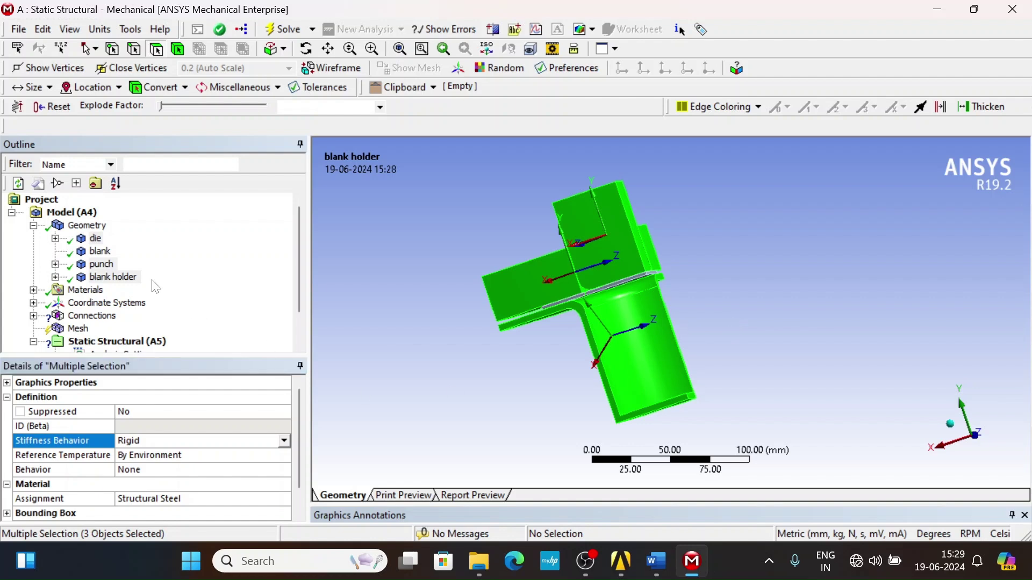
click(100, 251)
mouse_move(391, 316)
middle_down()
mouse_move(691, 272)
mouse_move(538, 301)
middle_up()
scroll(529, 297, up, 2)
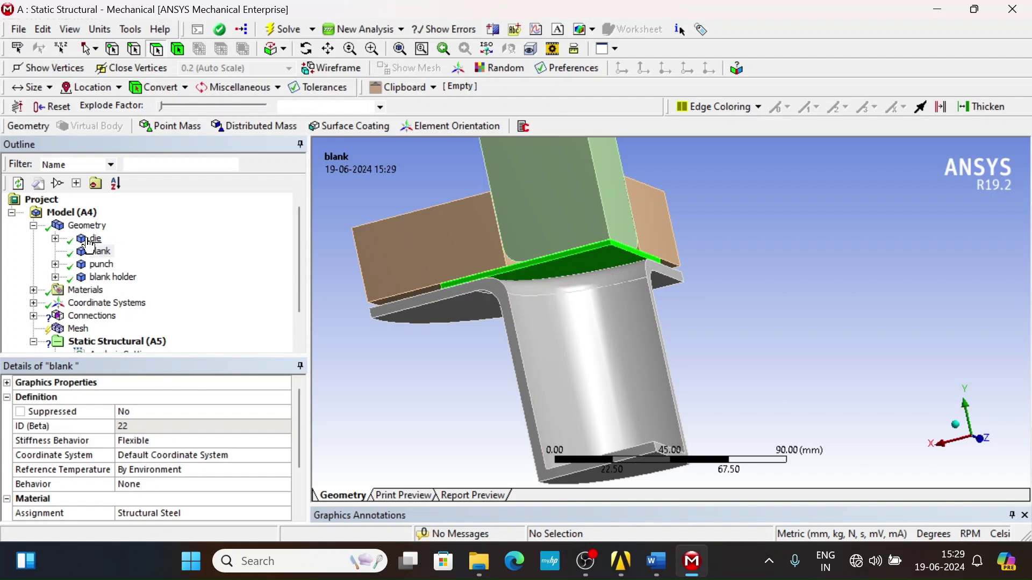
- Compare the Titanium Alloy NL and Structural Steel properties in the Materials list
double_click(85, 290)
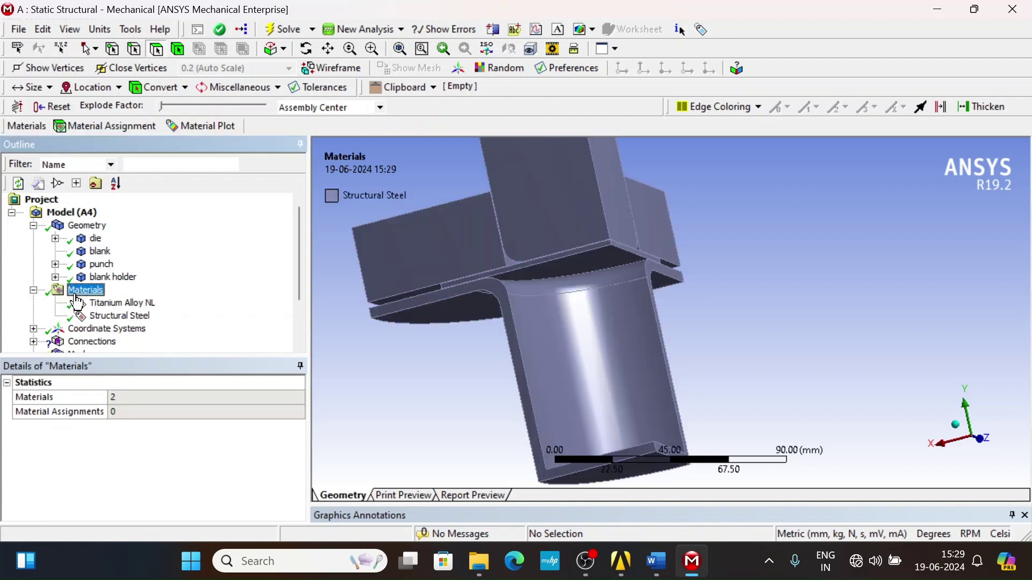
click(121, 303)
click(113, 318)
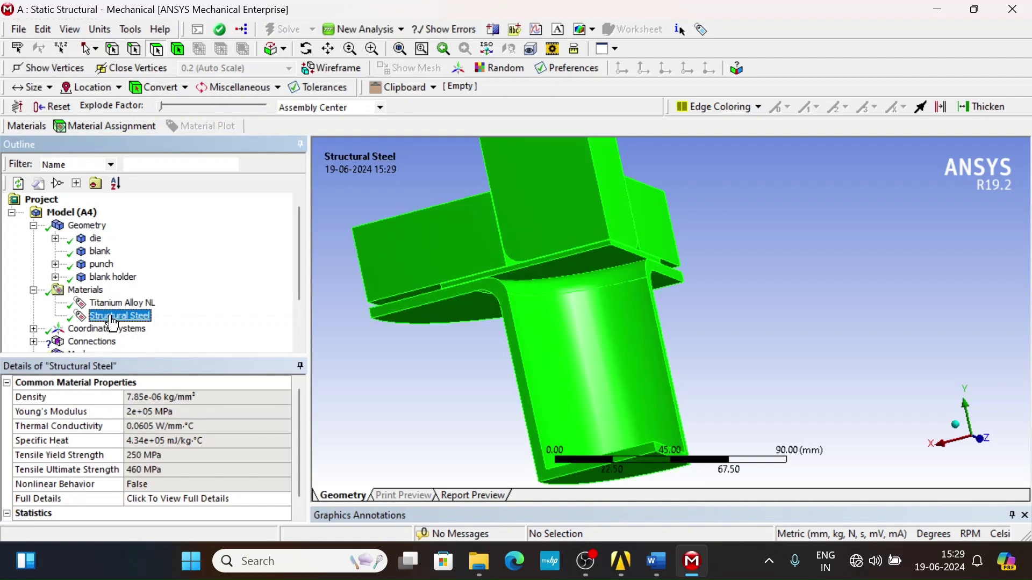
scroll(164, 474, down, 1)
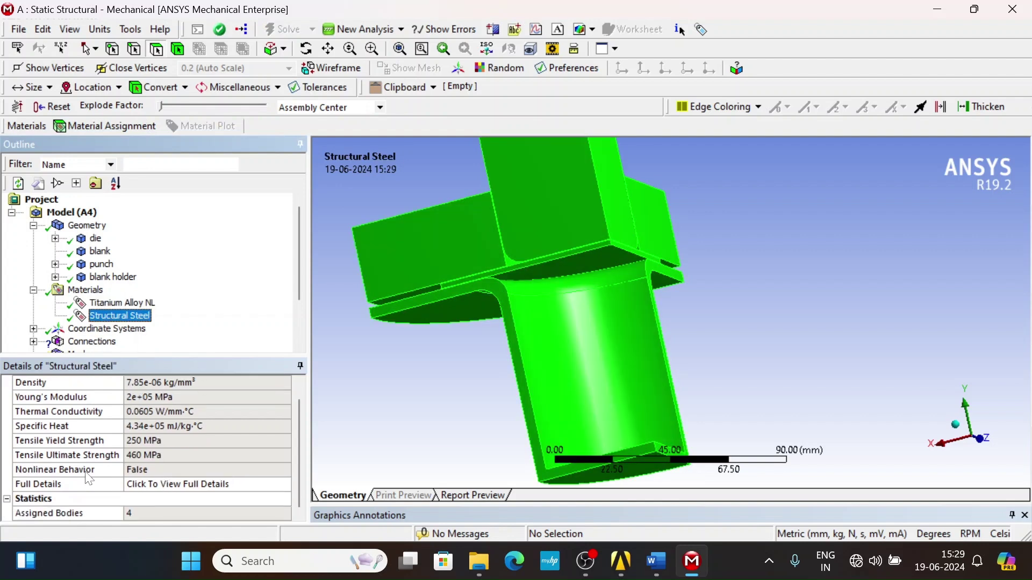
key(Up)
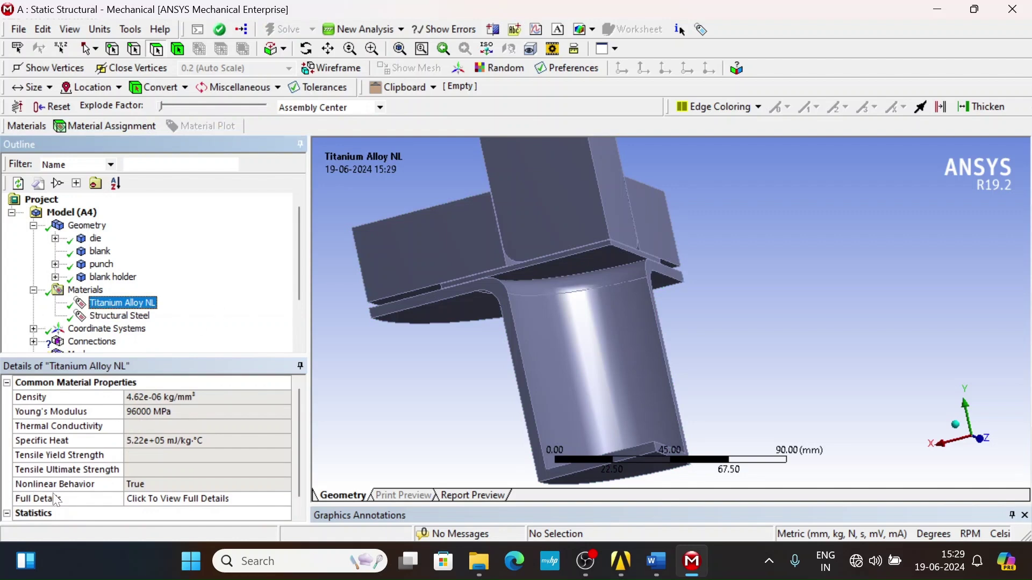
click(33, 291)
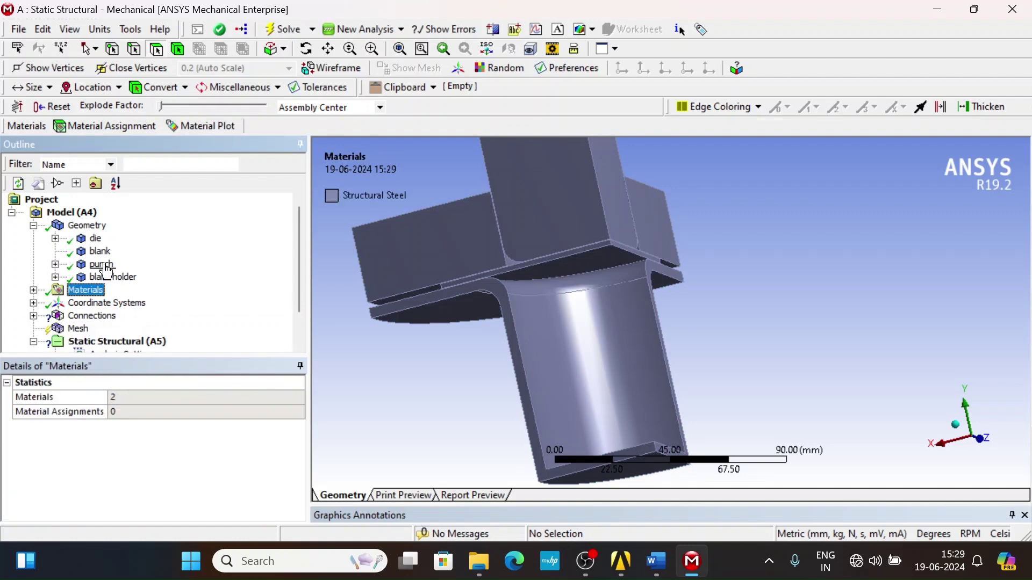
- Check the details of the blank, die, punch and blank holder bodies
click(102, 252)
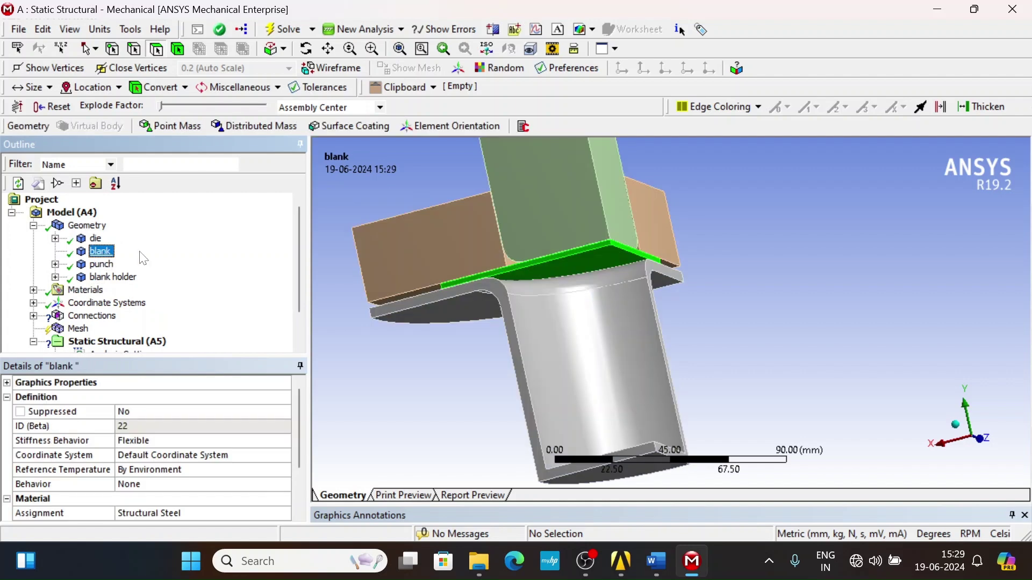
click(95, 239)
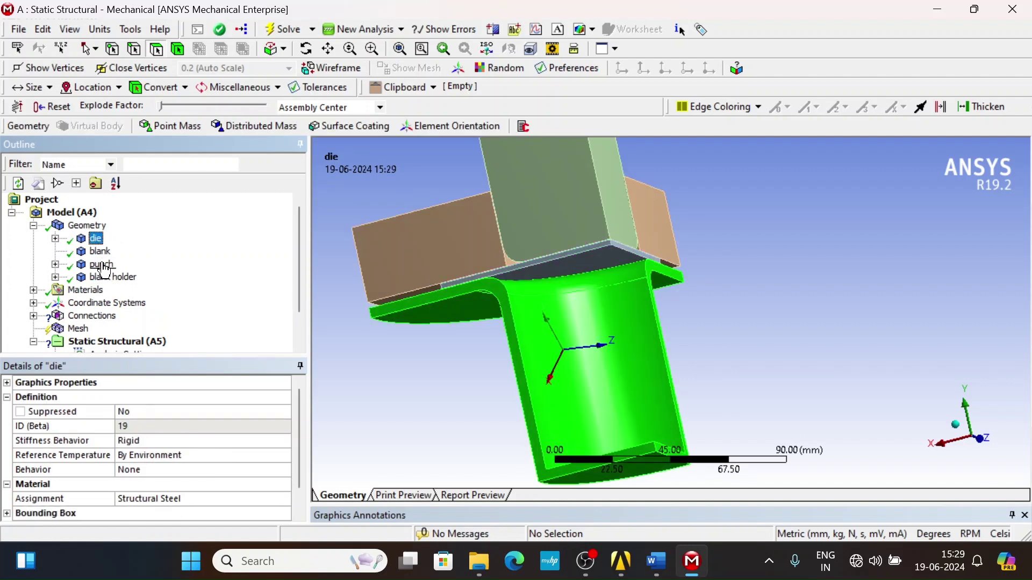
click(101, 263)
click(100, 251)
click(110, 276)
click(99, 251)
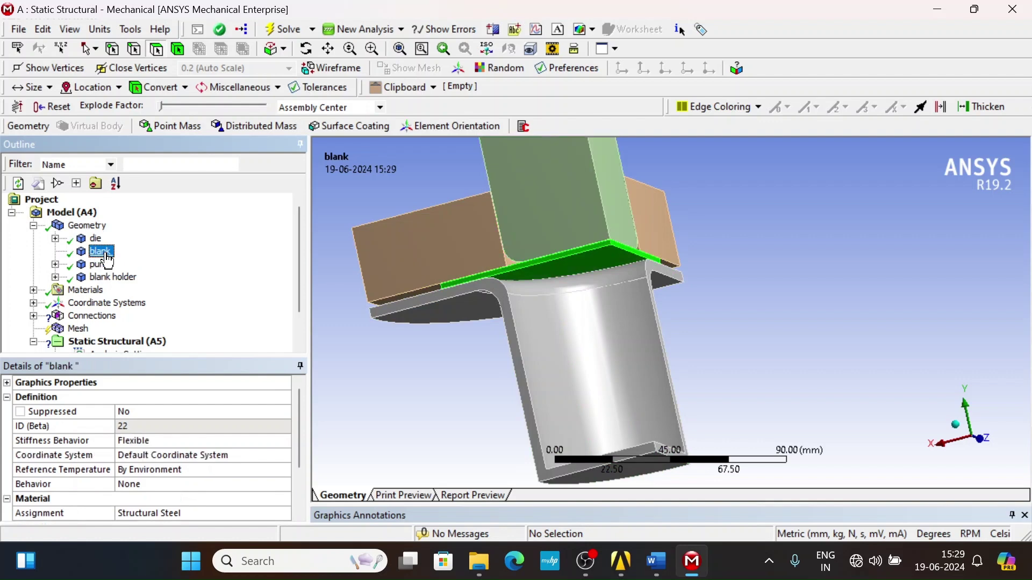
click(96, 238)
click(100, 251)
- Set the blank's Material Assignment to Titanium Alloy NL
click(237, 514)
click(285, 513)
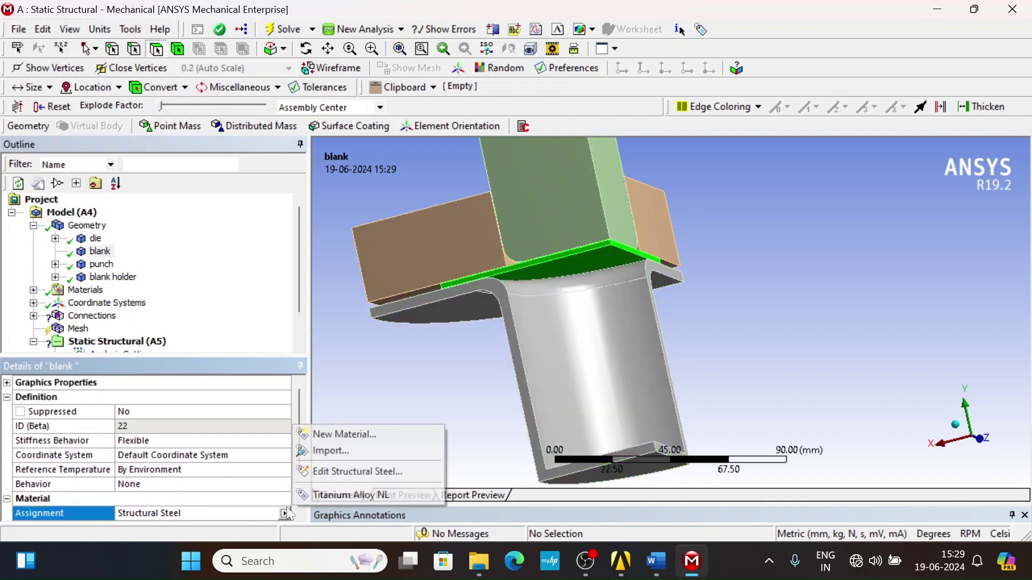
click(351, 494)
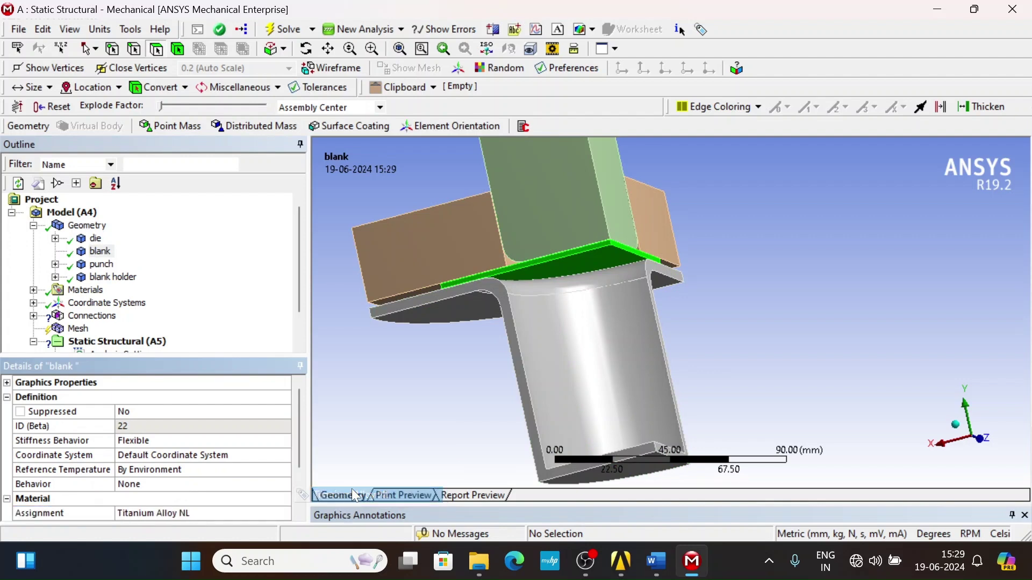
scroll(105, 291, down, 1)
scroll(50, 229, up, 1)
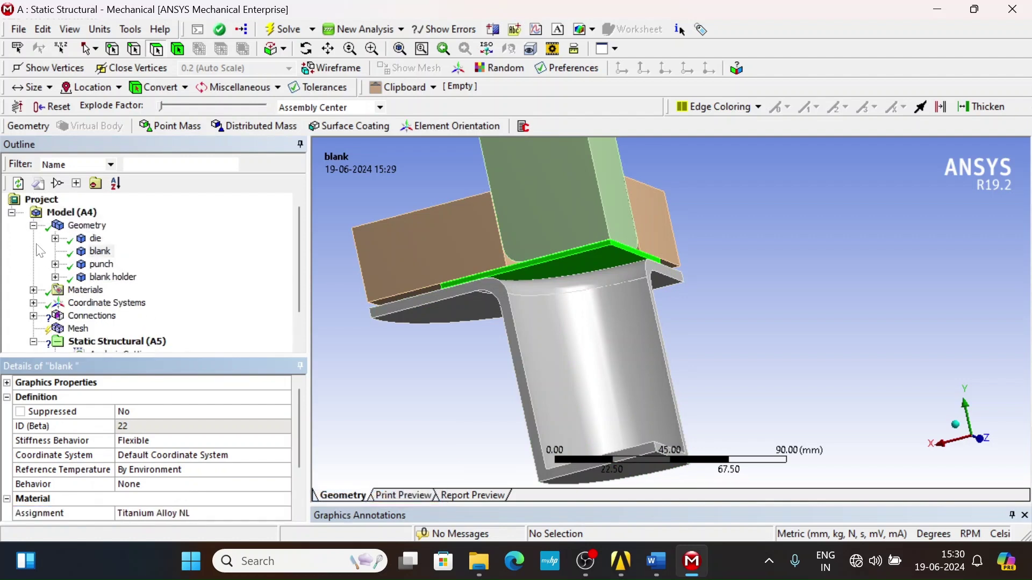
- Insert a Symmetry folder with a Symmetry Region and duplicate that region
click(33, 225)
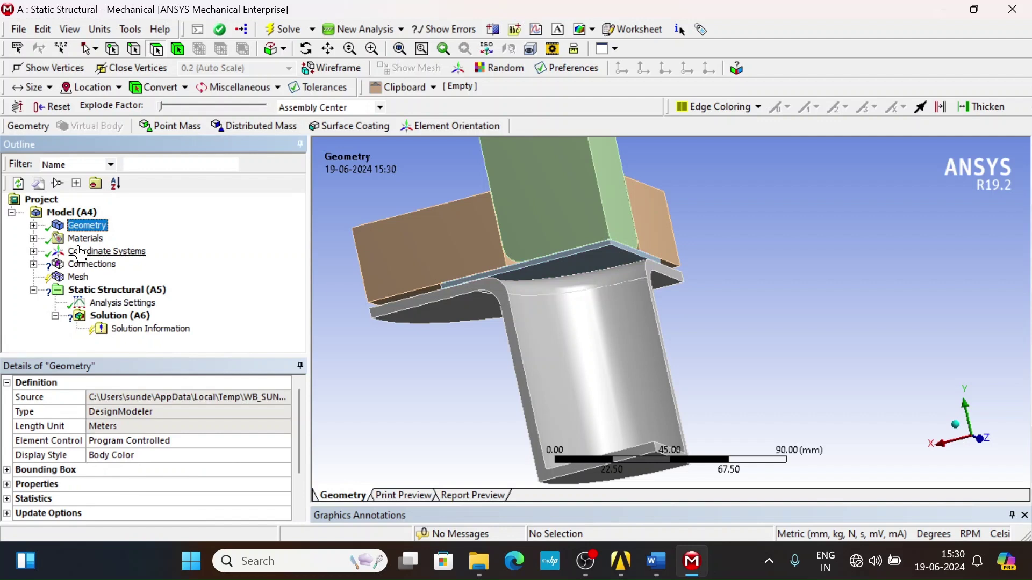
right_click(49, 213)
mouse_move(175, 222)
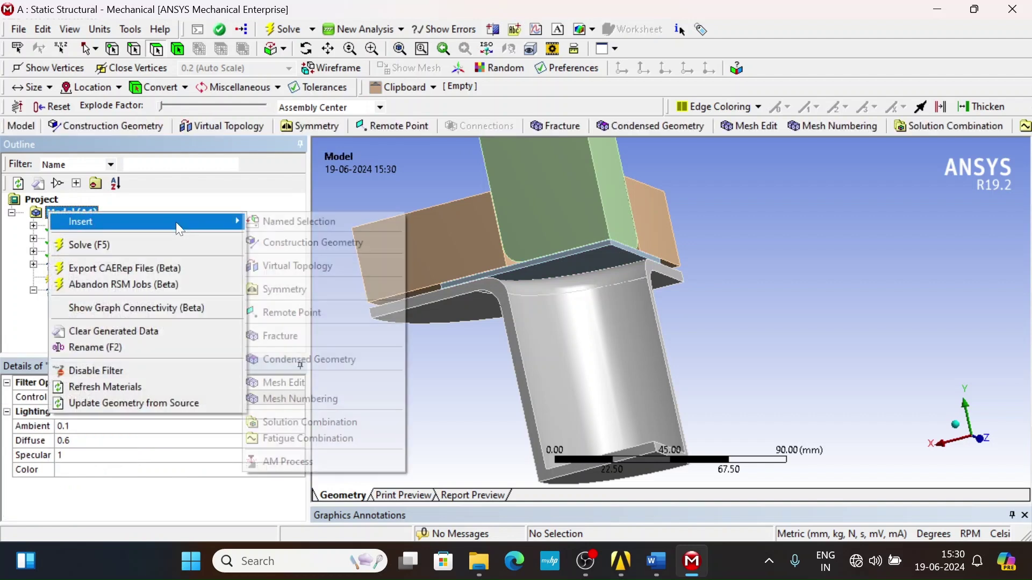
click(315, 289)
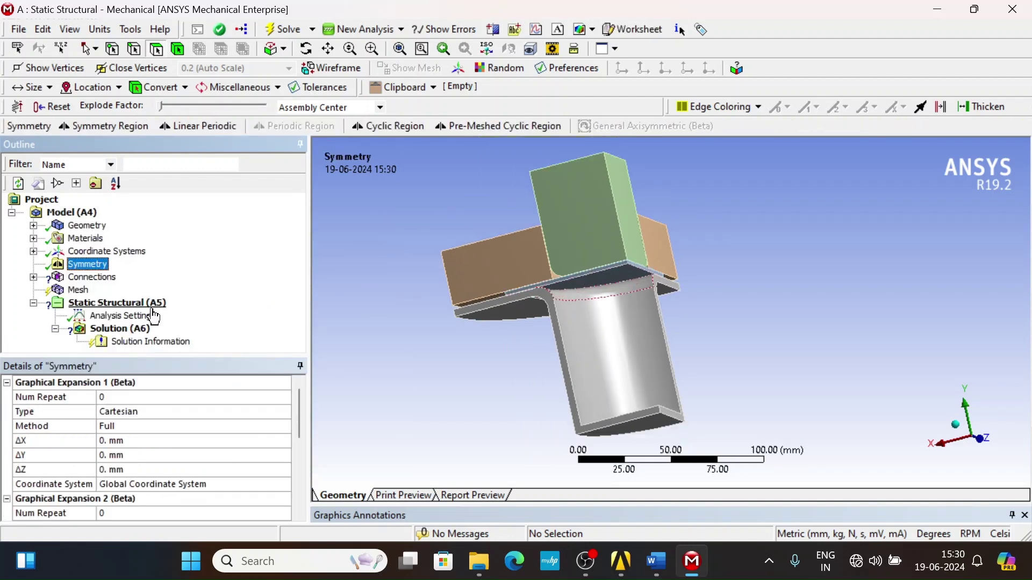
right_click(87, 269)
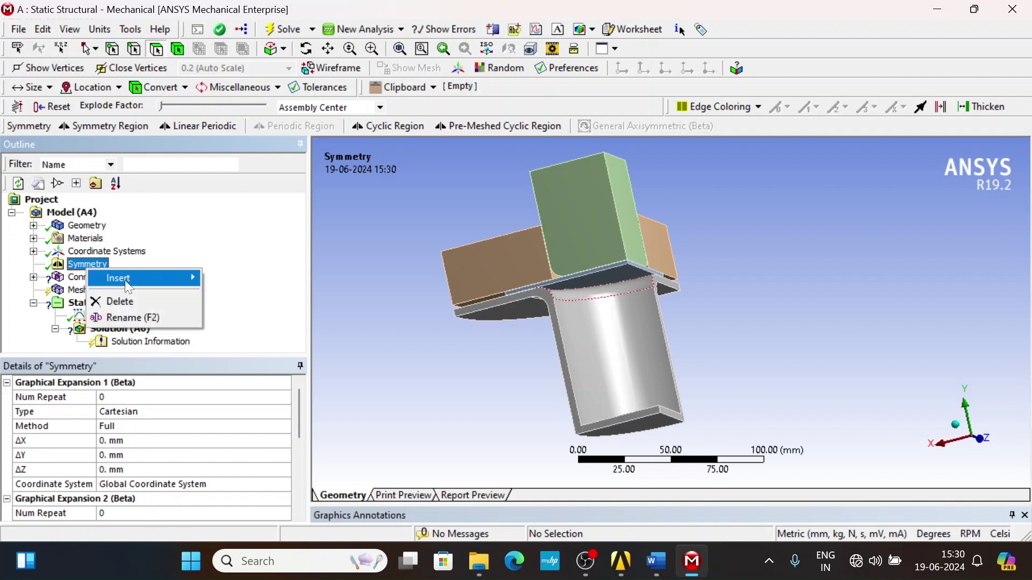
mouse_move(128, 279)
click(240, 280)
right_click(111, 269)
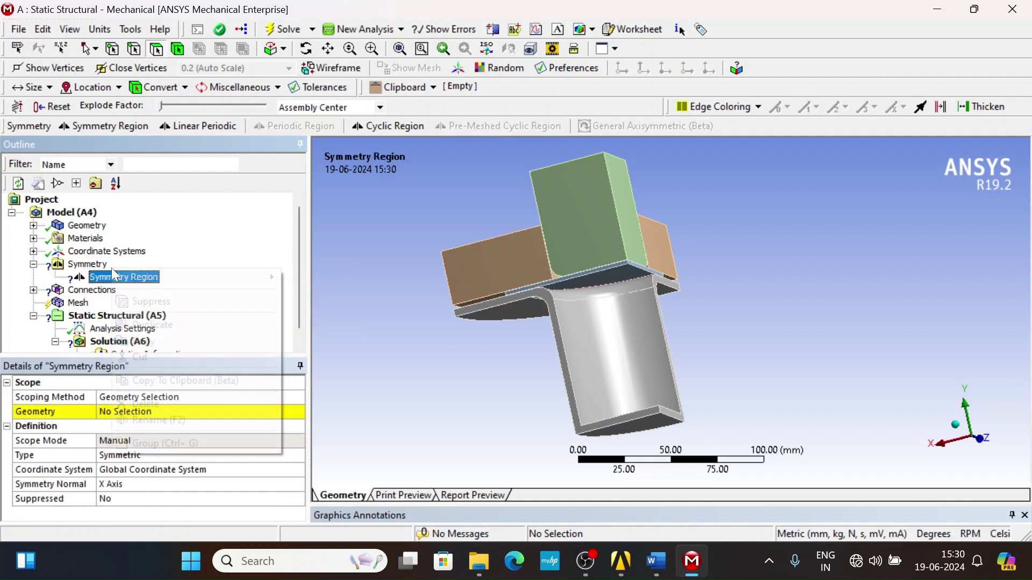
click(81, 274)
right_click(89, 278)
click(129, 328)
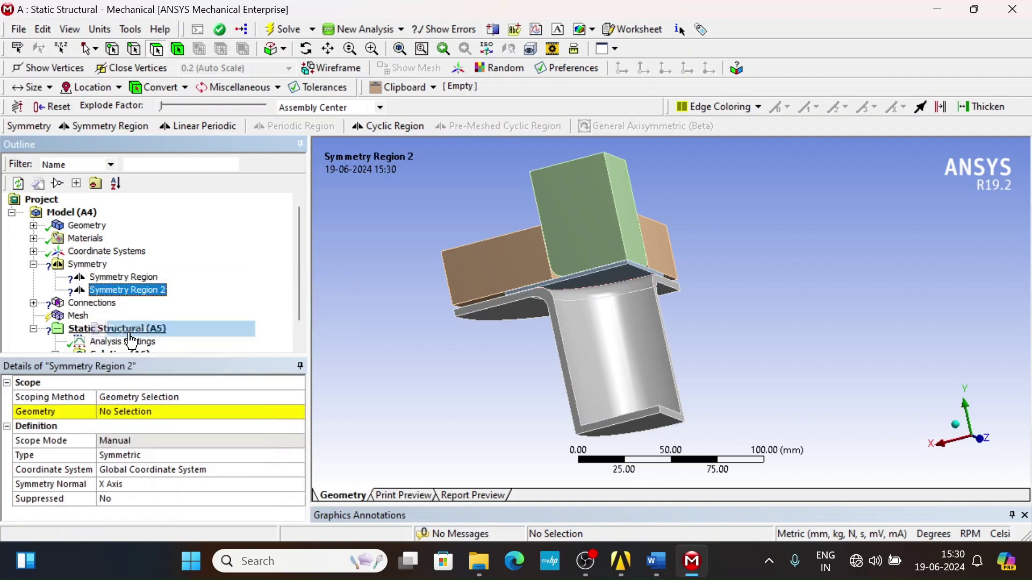
- Scope the first Symmetry Region to the lower cut face with Symmetry Normal set to Z Axis
click(93, 280)
middle_drag(554, 349, 596, 336)
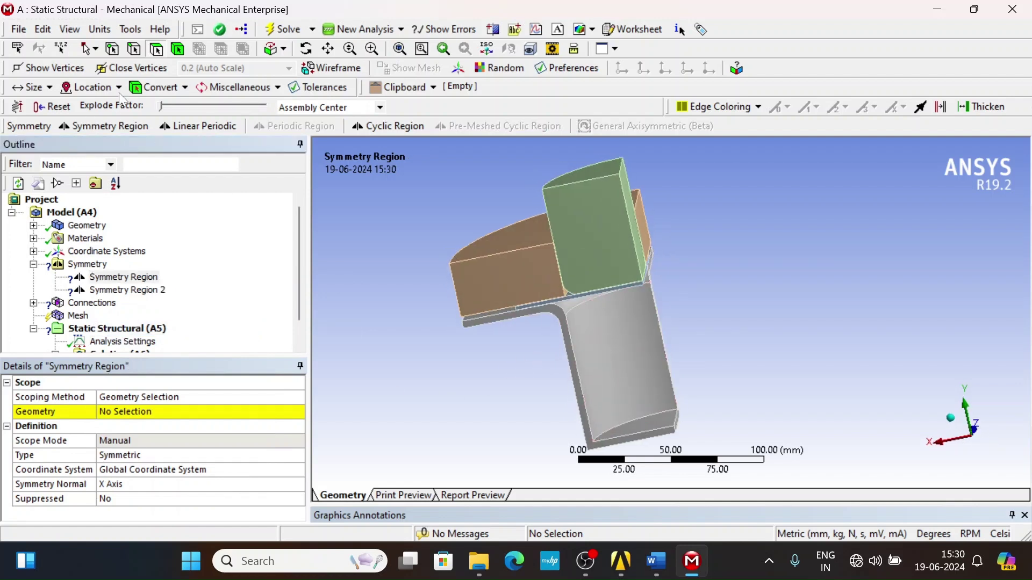
scroll(531, 278, up, 1)
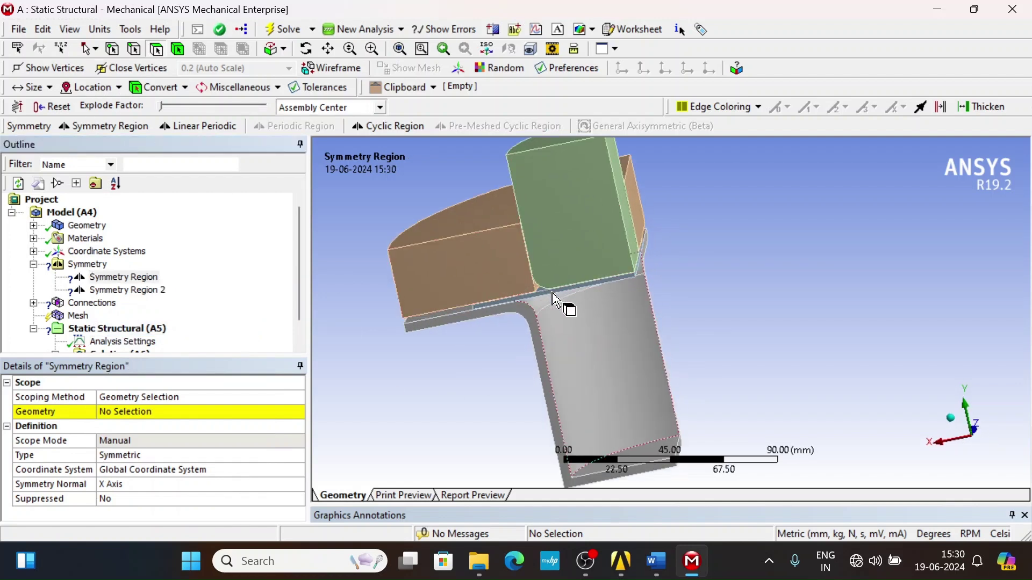
click(557, 292)
click(164, 412)
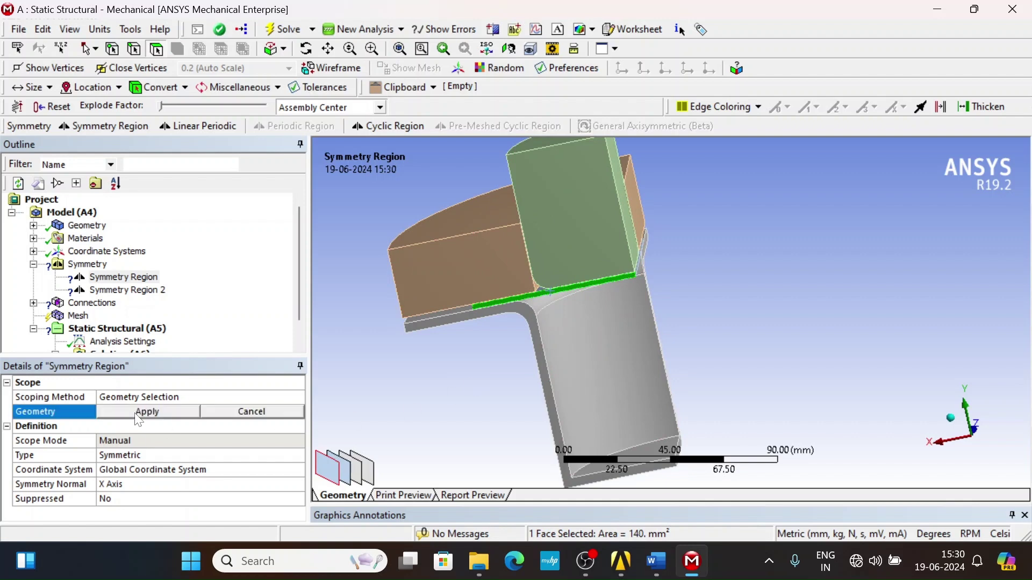
click(138, 418)
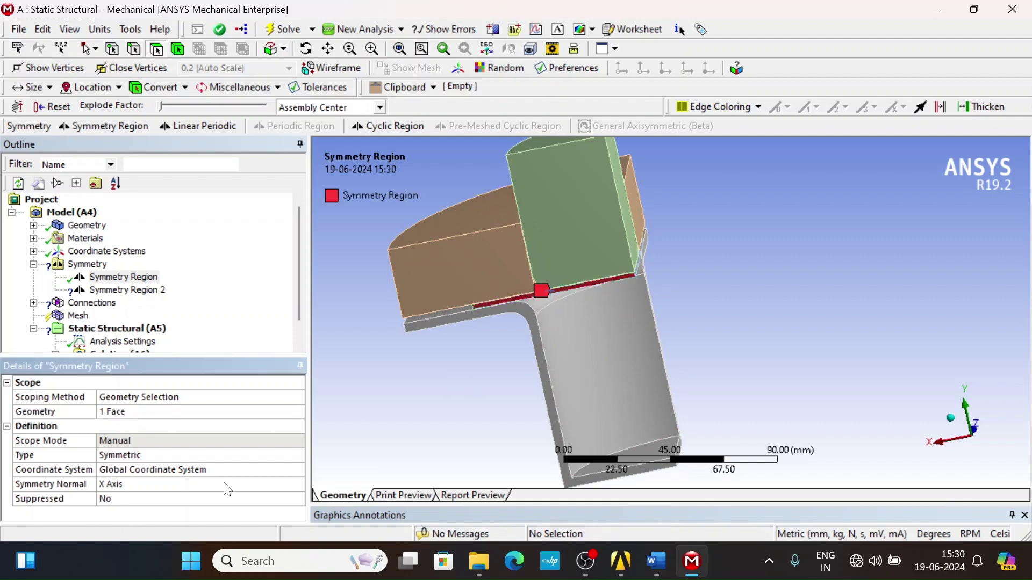
middle_drag(578, 315, 591, 284)
click(155, 485)
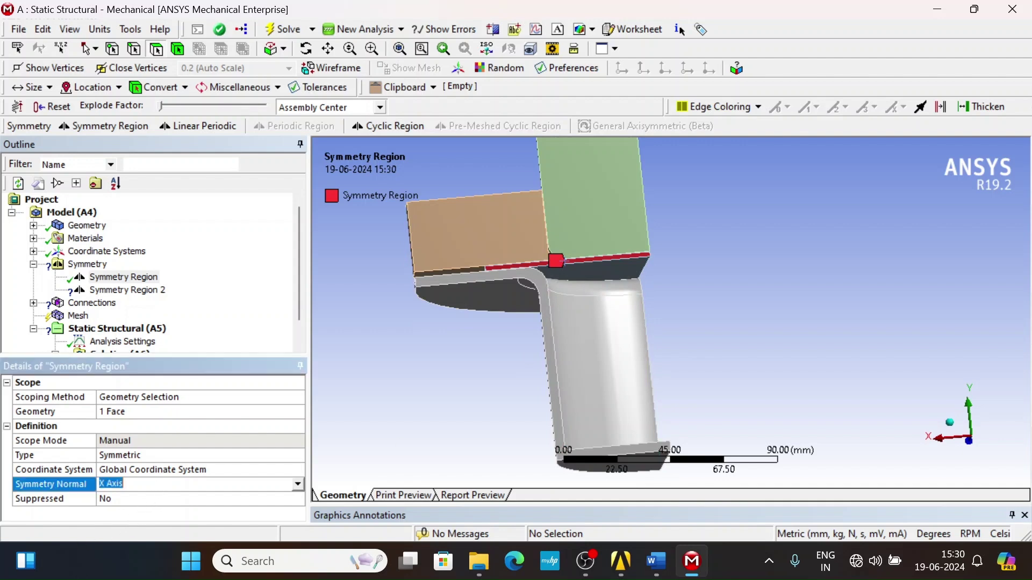
click(297, 484)
click(166, 520)
- Scope the second Symmetry Region to the other thin cut face
click(127, 291)
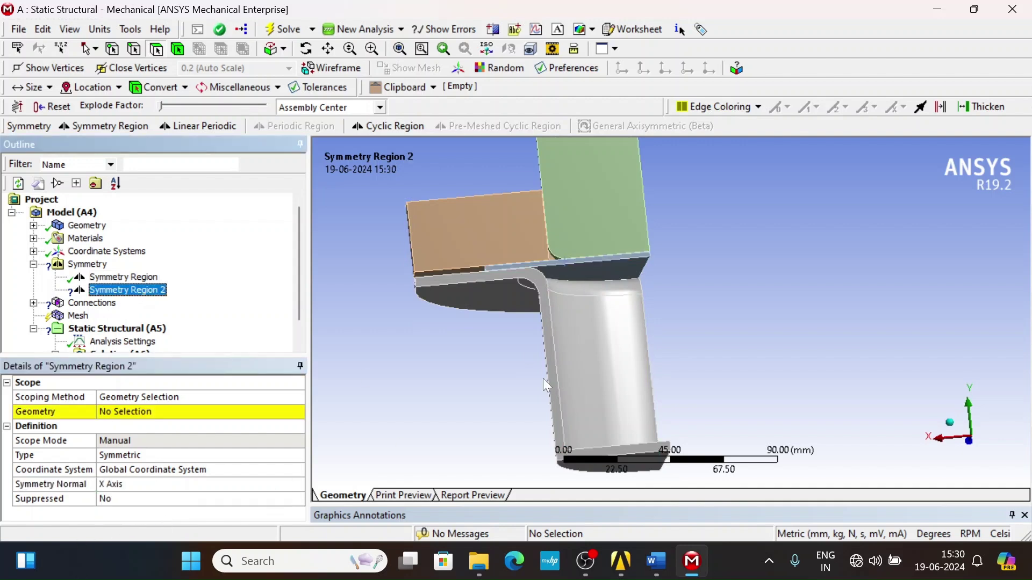
middle_drag(543, 378, 517, 309)
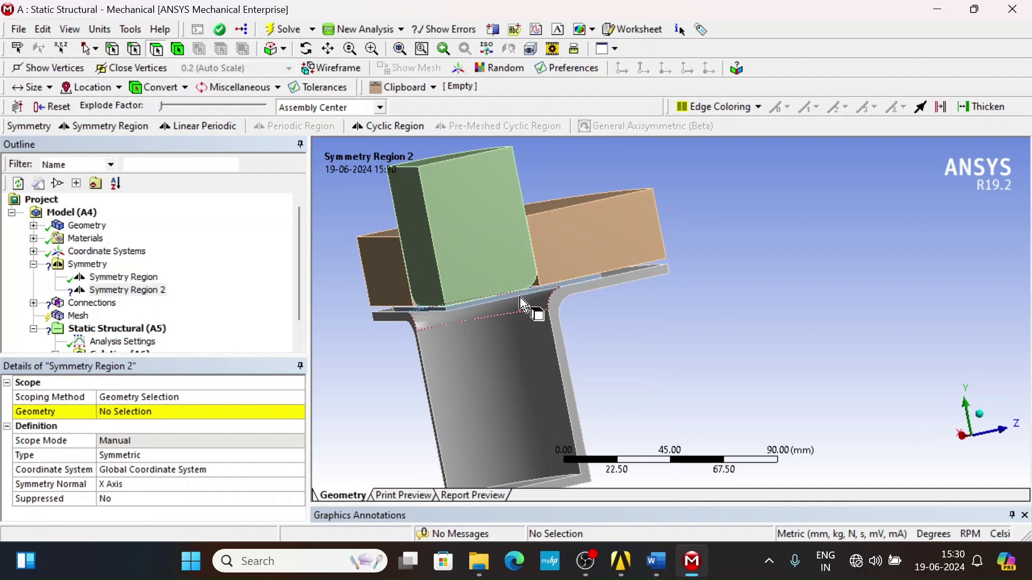
click(517, 305)
click(133, 413)
click(133, 416)
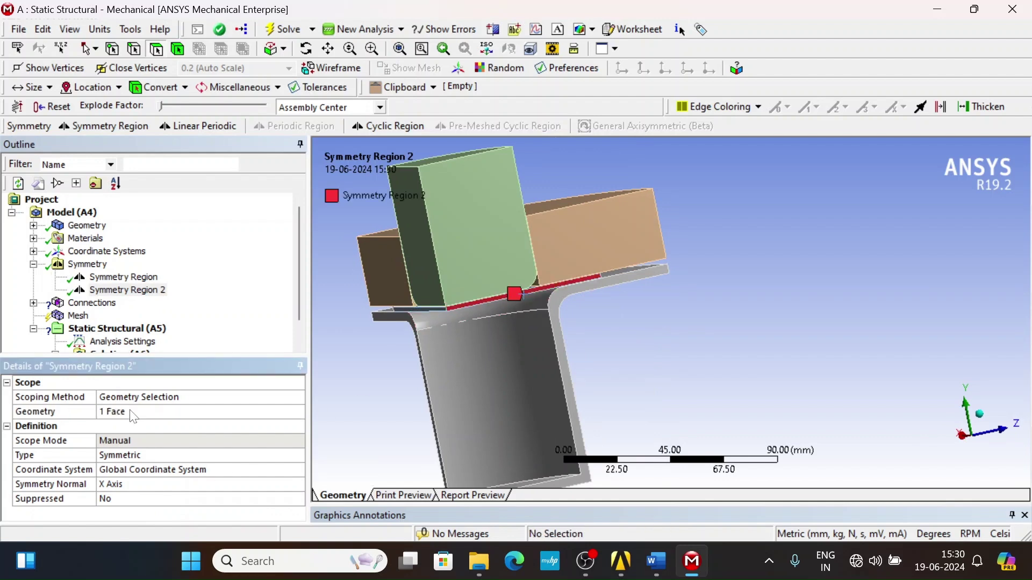
middle_drag(753, 402, 349, 484)
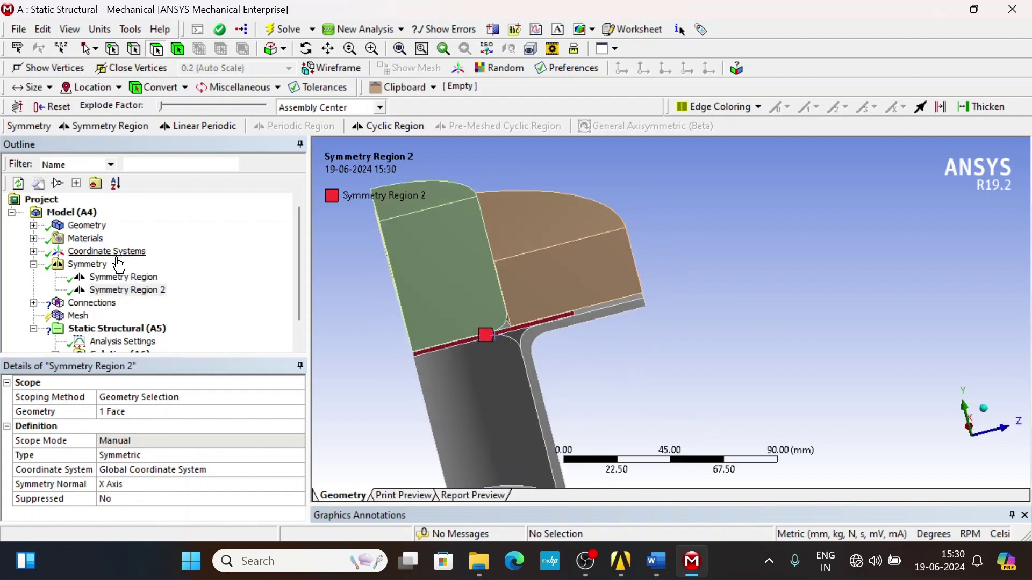
click(34, 265)
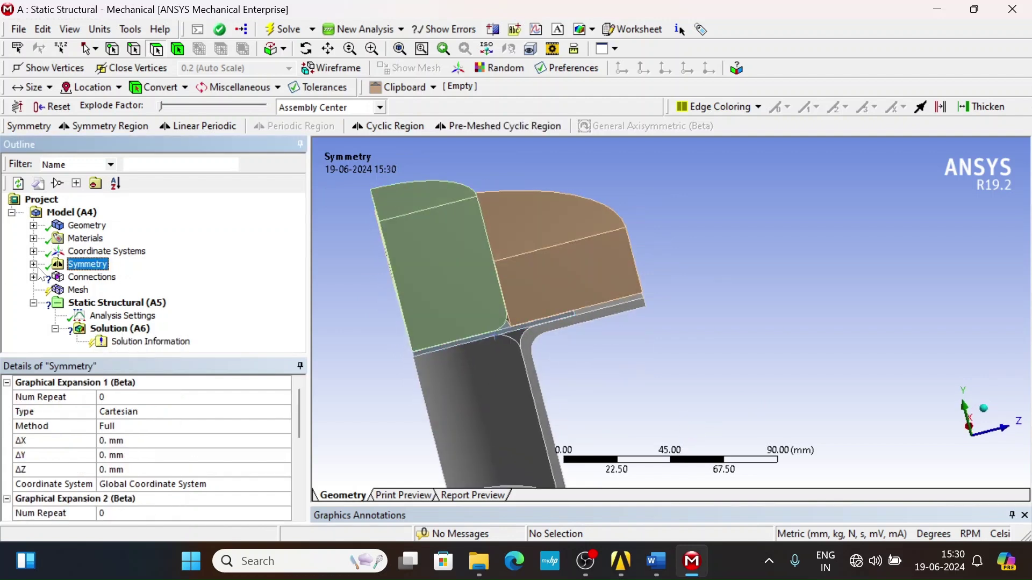